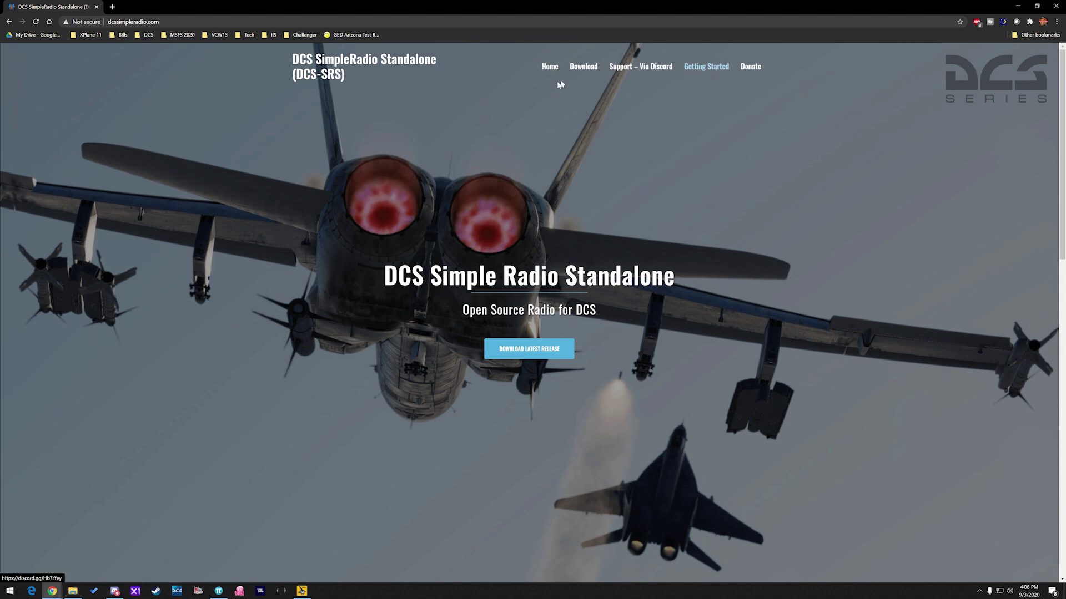
Open the Getting Started guide and read through its install, connection, favorites, controls, settings and help sections.
left_click(706, 69)
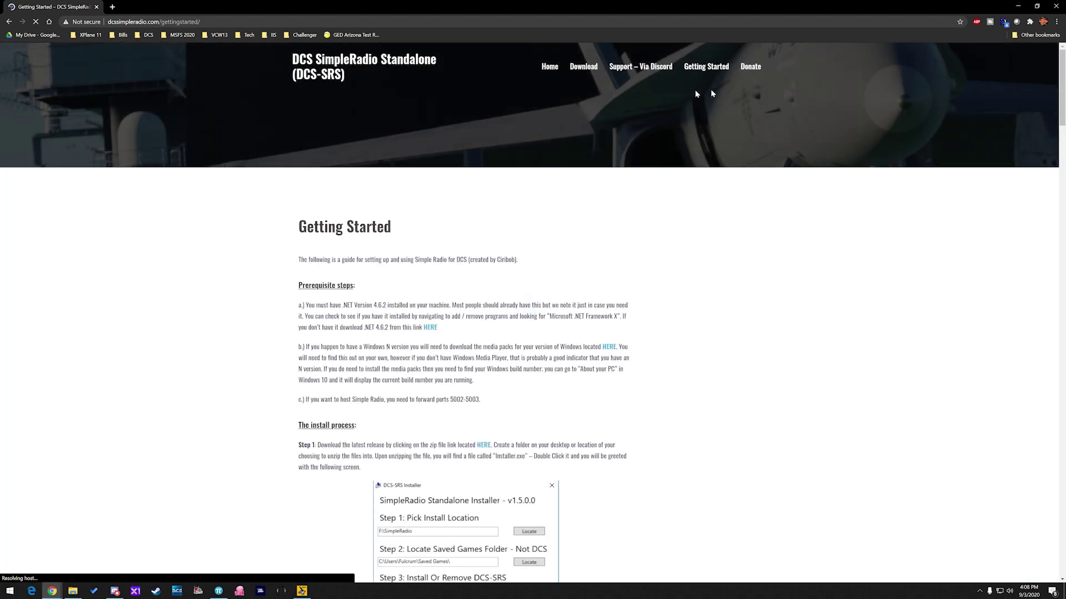
scroll(621, 229, "down", 2)
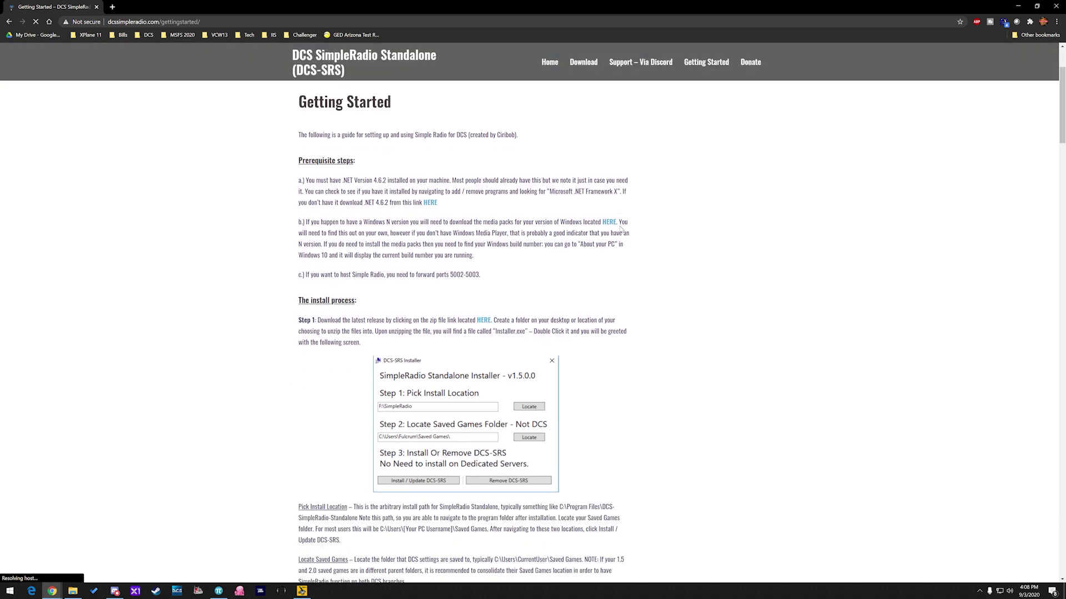
scroll(517, 210, "down", 2)
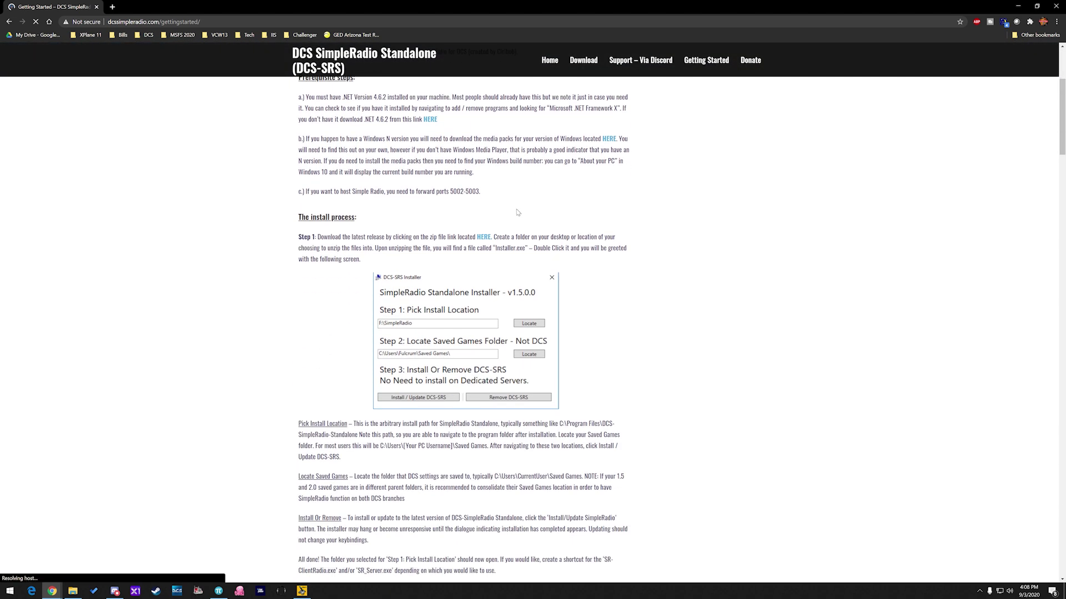
scroll(517, 209, "down", 2)
scroll(340, 165, "down", 8)
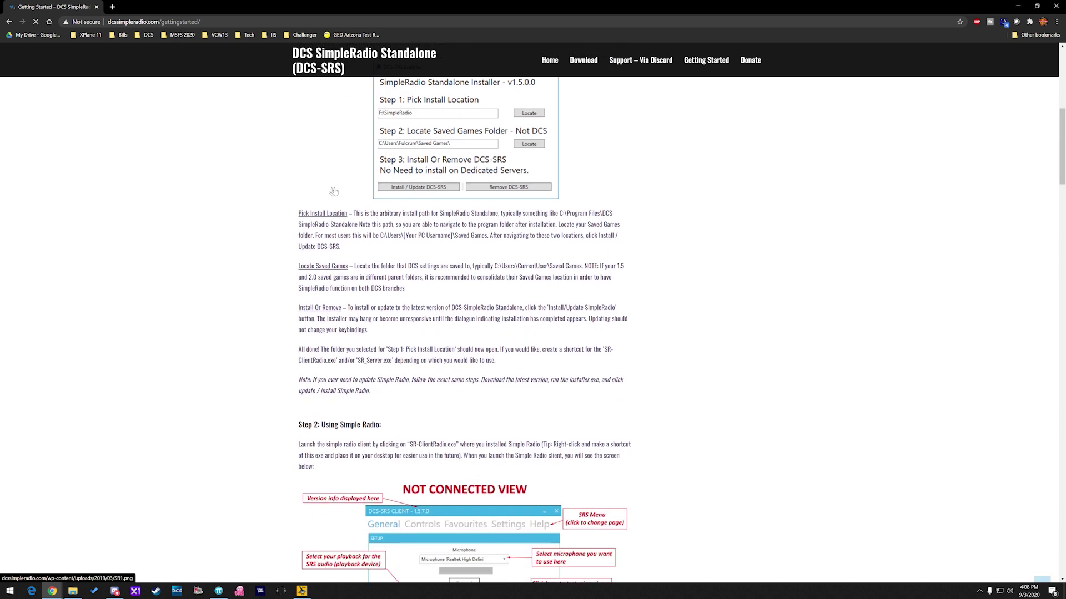
scroll(297, 211, "down", 7)
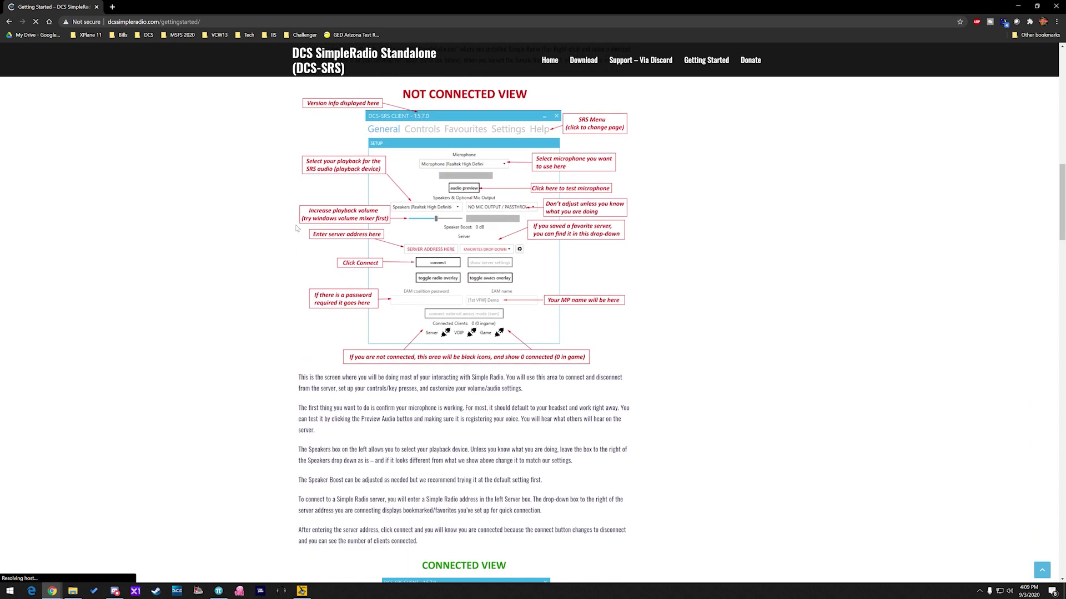
scroll(293, 204, "down", 3)
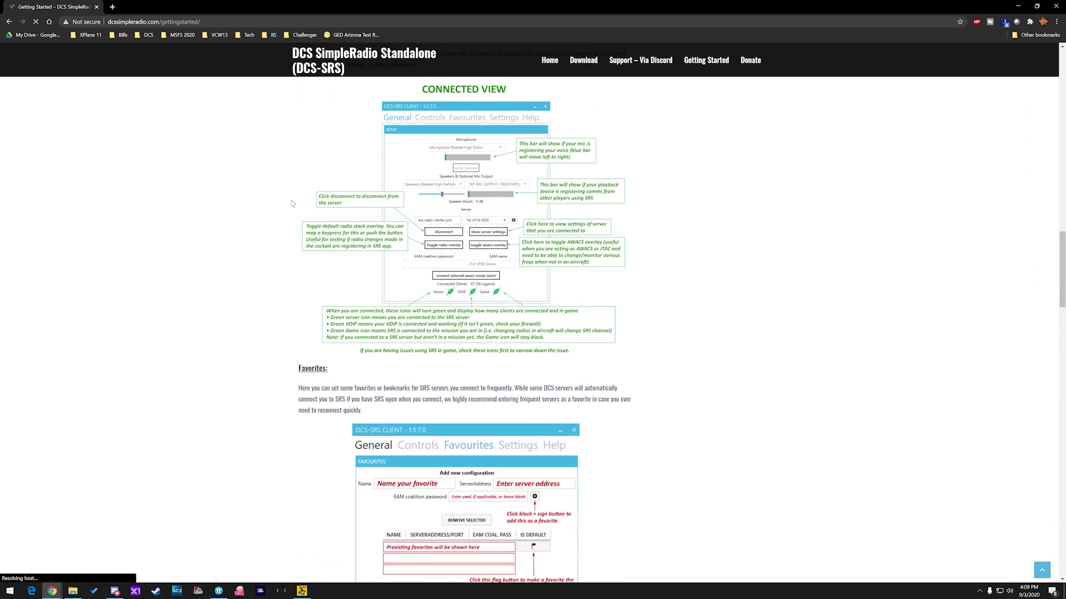
scroll(265, 241, "down", 4)
scroll(266, 241, "down", 3)
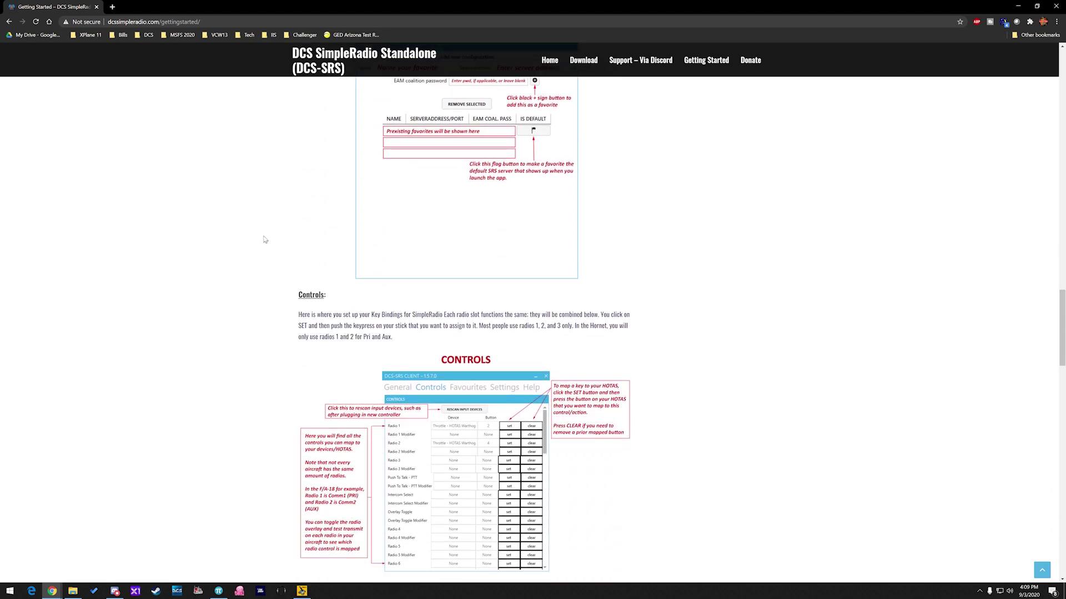
scroll(263, 237, "down", 4)
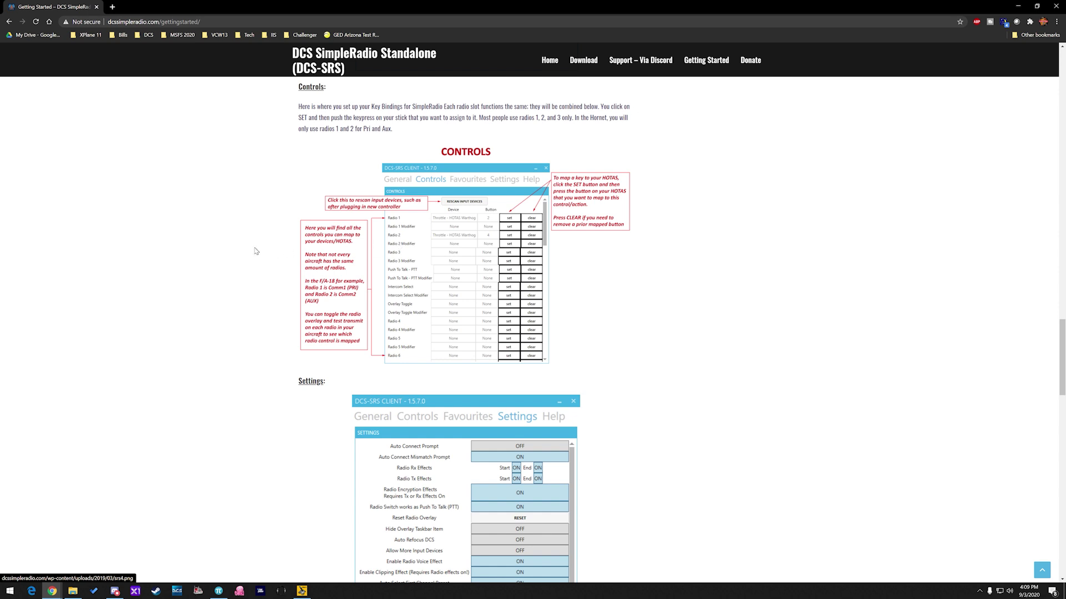
scroll(254, 250, "down", 3)
scroll(253, 250, "down", 8)
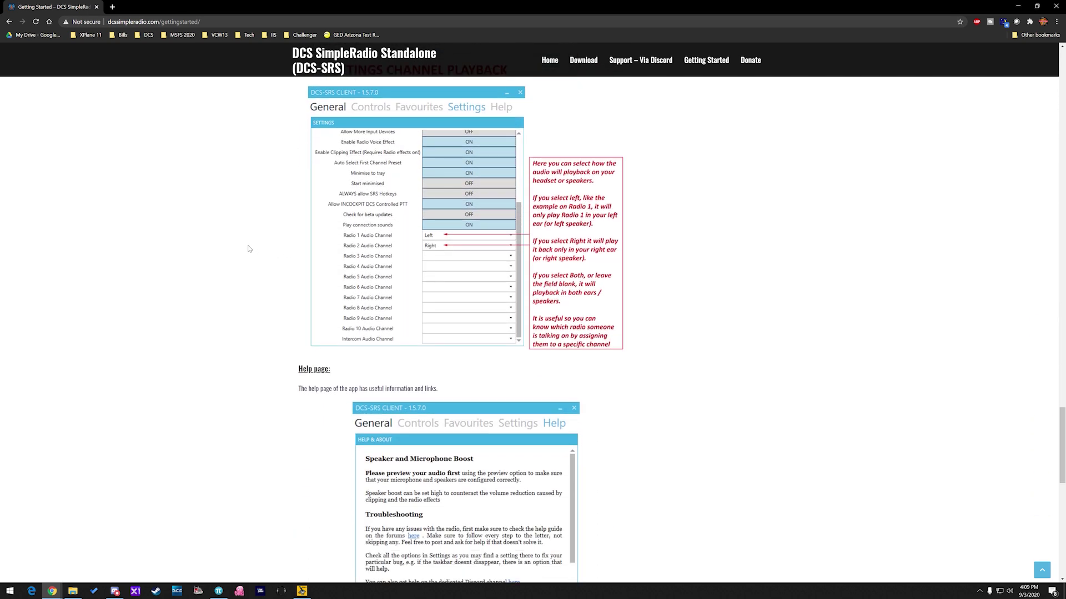
scroll(248, 247, "down", 3)
scroll(248, 245, "up", 3)
scroll(268, 245, "down", 4)
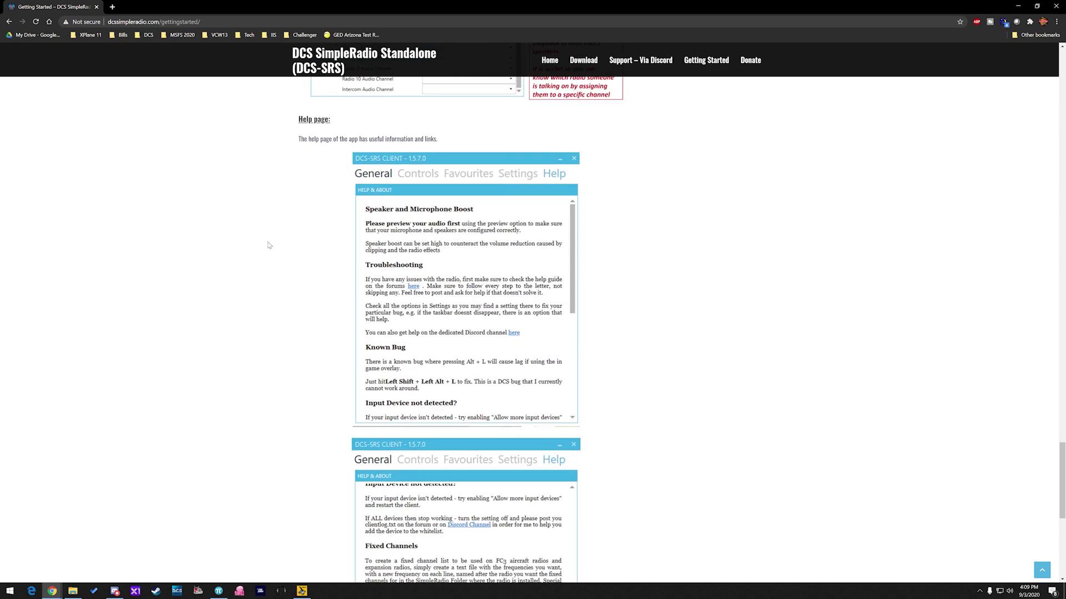
scroll(268, 245, "up", 4)
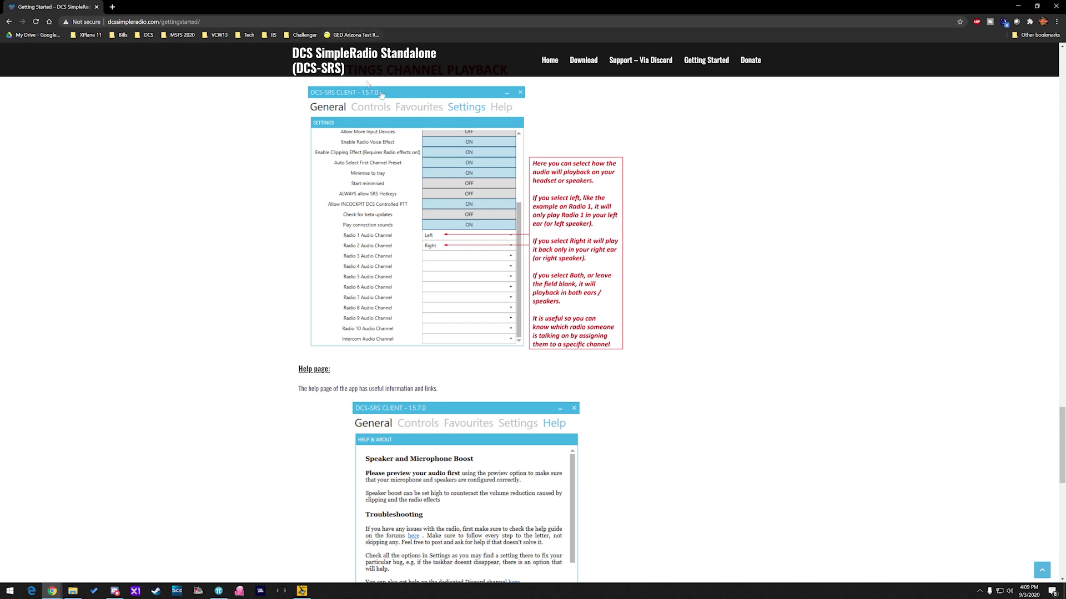
Open the latest DCS-SRS release on GitHub from the site's download link and look at its downloadable assets.
scroll(381, 94, "up", 15)
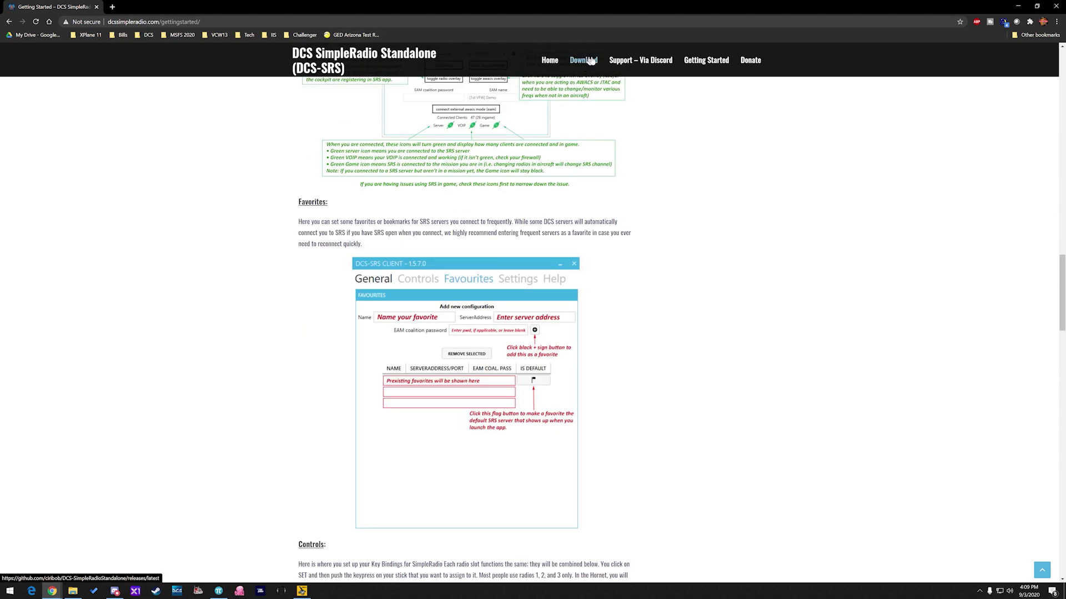
left_click(590, 60)
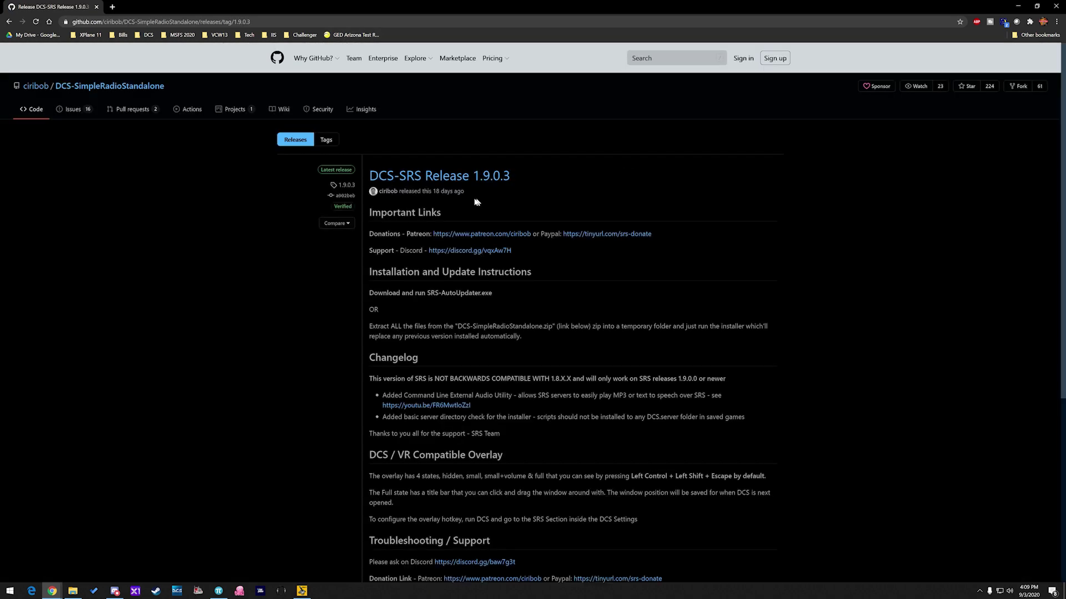
scroll(511, 211, "down", 5)
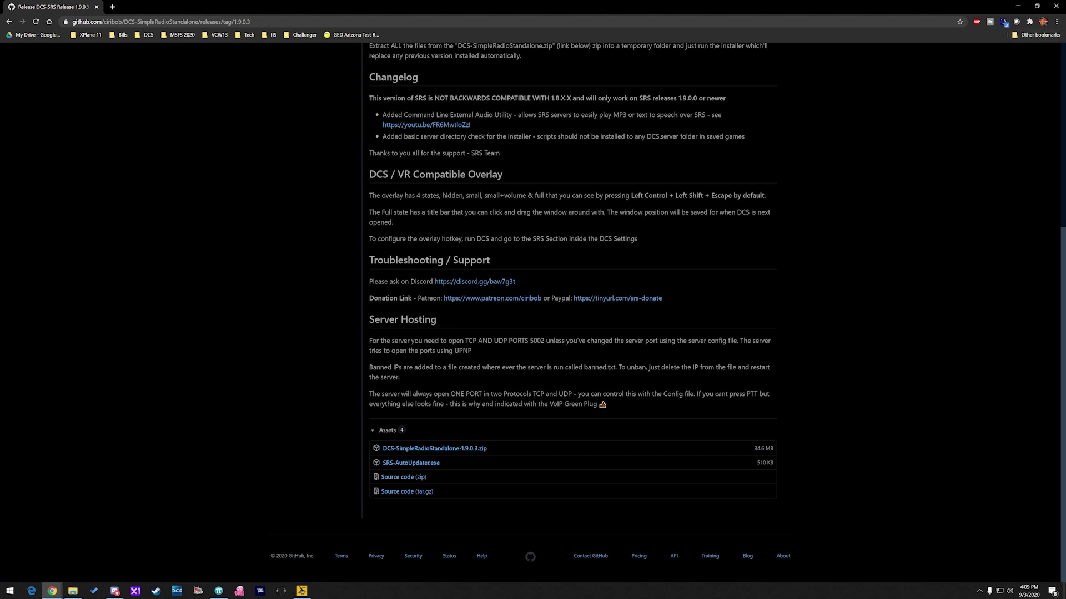
Switch to a File Explorer window and show the Downloads folder.
left_click_drag(777, 131, 0, 100)
key("super+e")
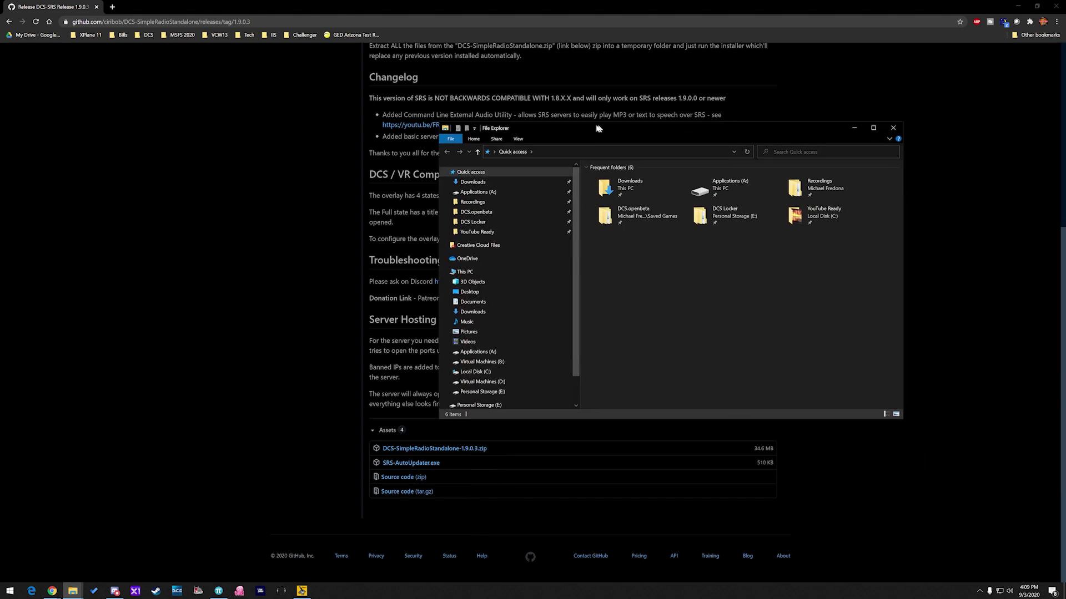
left_click(473, 182)
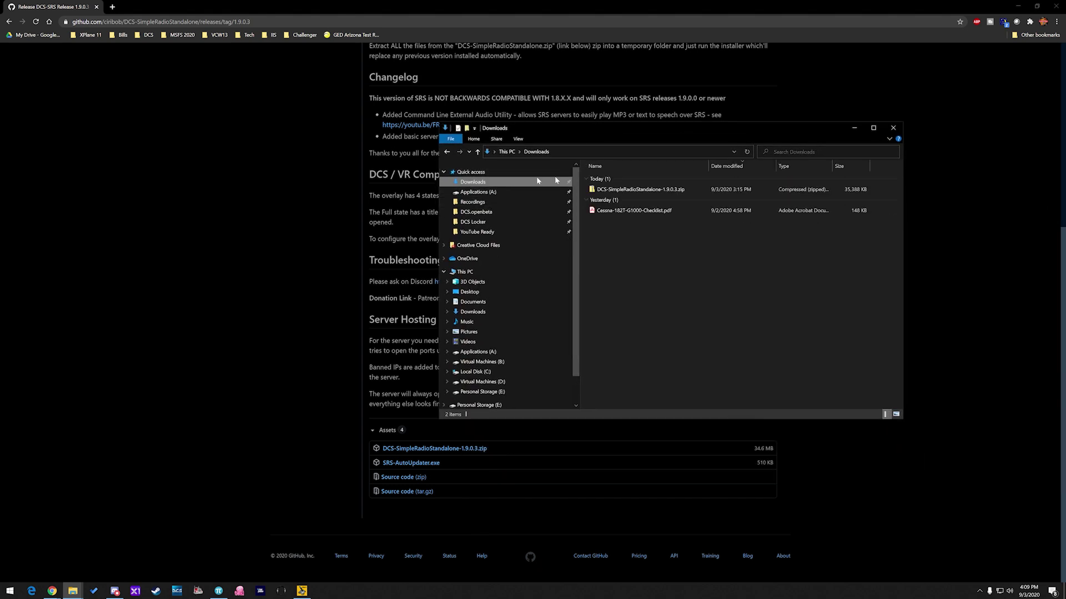
left_click(617, 192)
right_click(617, 193)
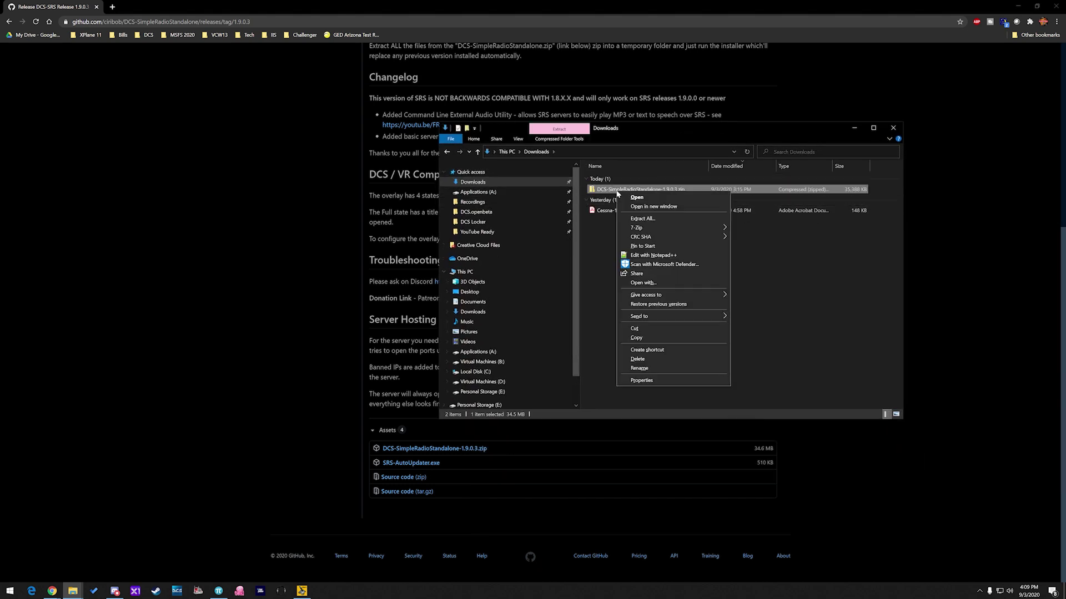
mouse_move(652, 229)
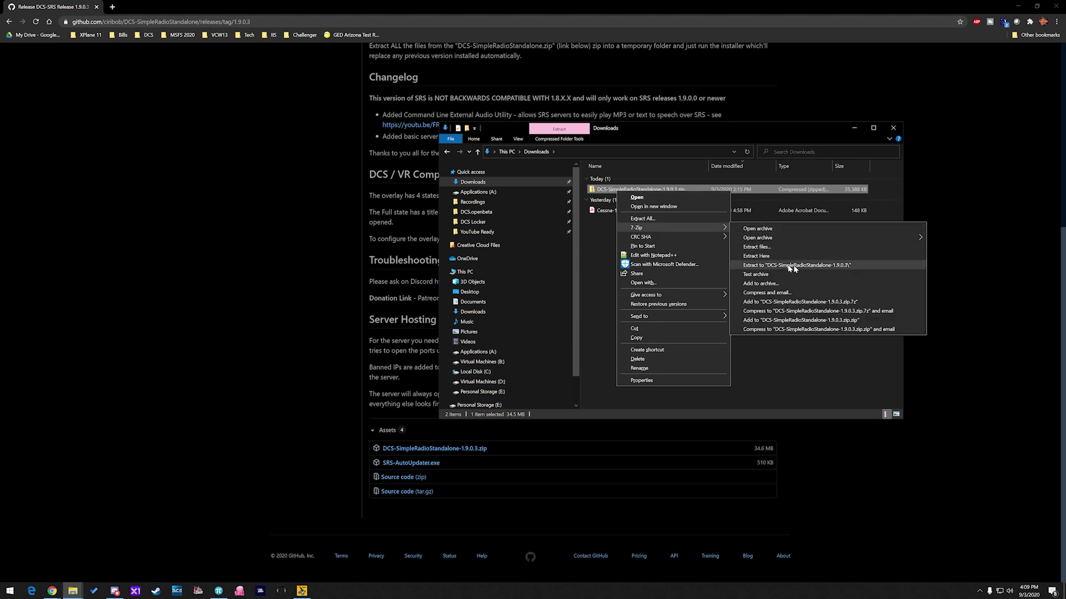
left_click(584, 259)
double_click(619, 192)
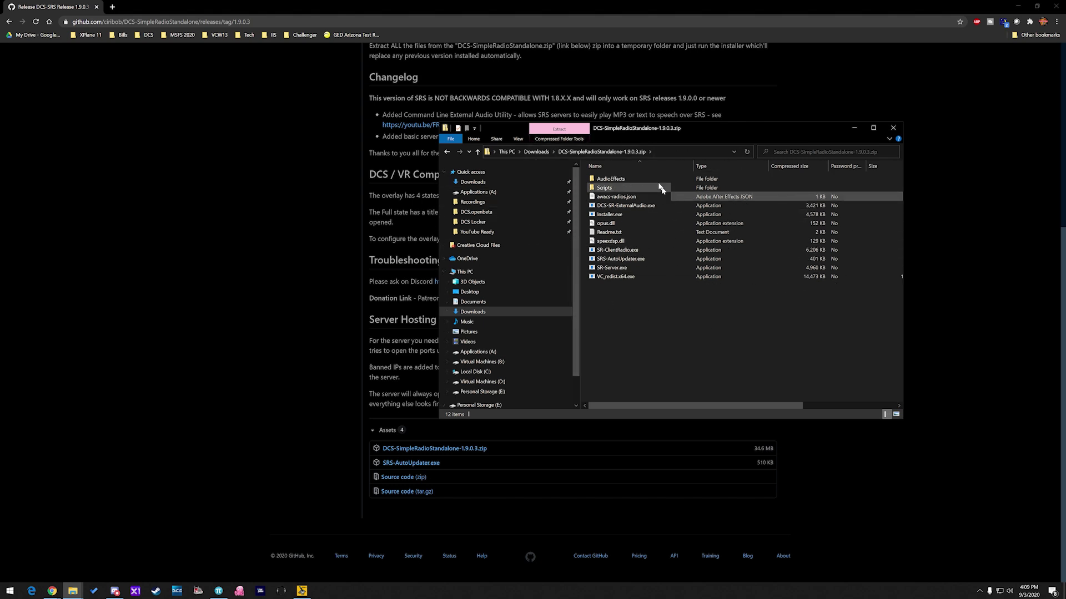
left_click(447, 152)
Extract DCS-SimpleRadioStandalone-1.9.0.3.zip with 7-Zip into its own DCS-SimpleRadioStandalone-1.9.0.3 folder.
right_click(601, 194)
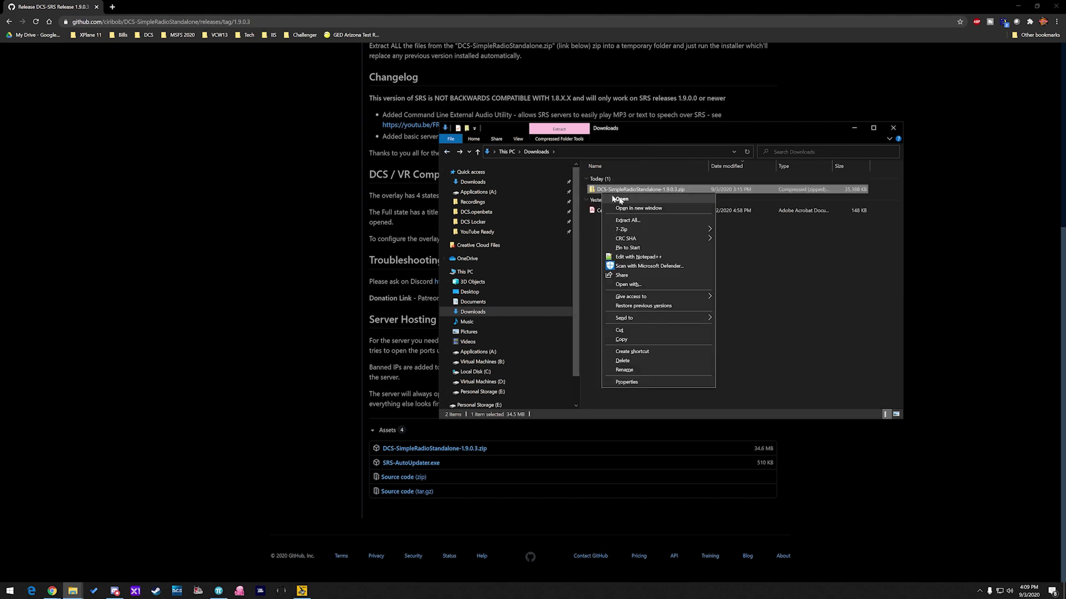
mouse_move(644, 231)
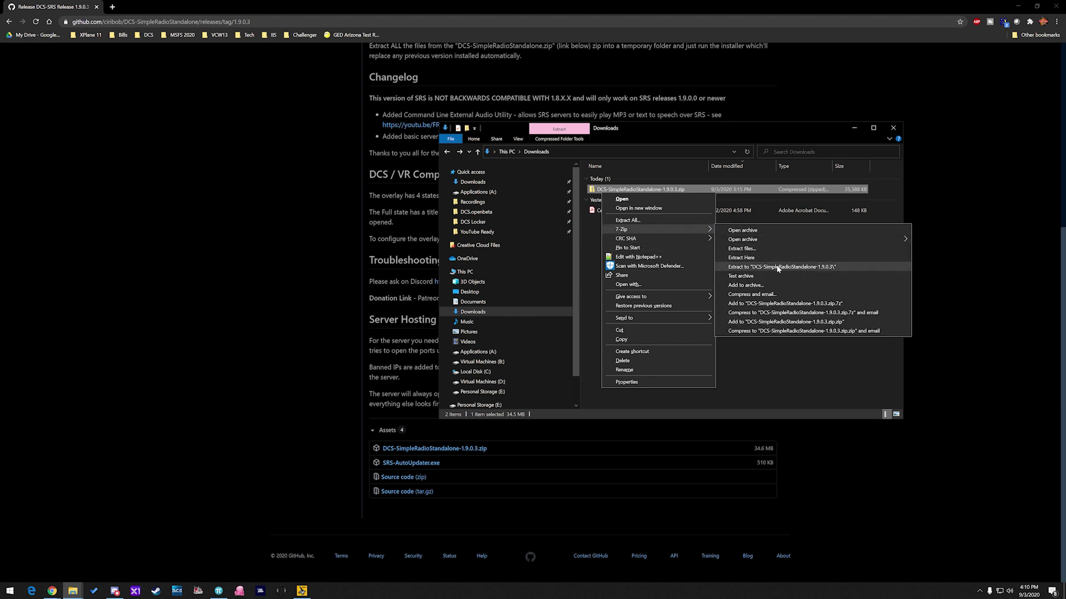
left_click(778, 267)
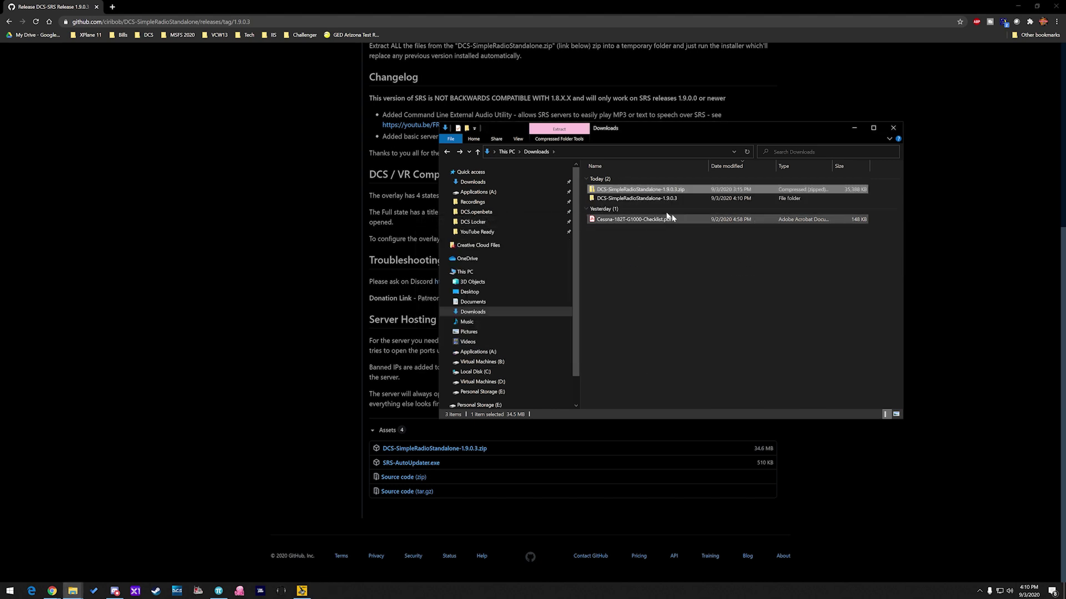
Run Installer.exe from the extracted folder and install DCS-SRS to A:\DCS Apps\DCS-SimpleRadio-Standalone with client scripts and a Start menu shortcut.
double_click(620, 199)
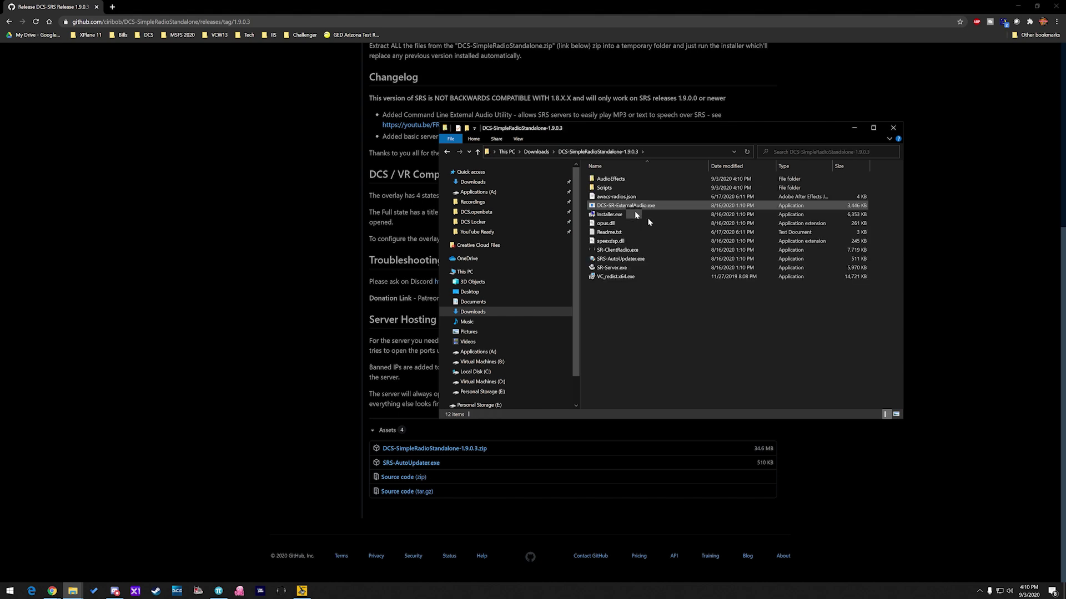
double_click(617, 216)
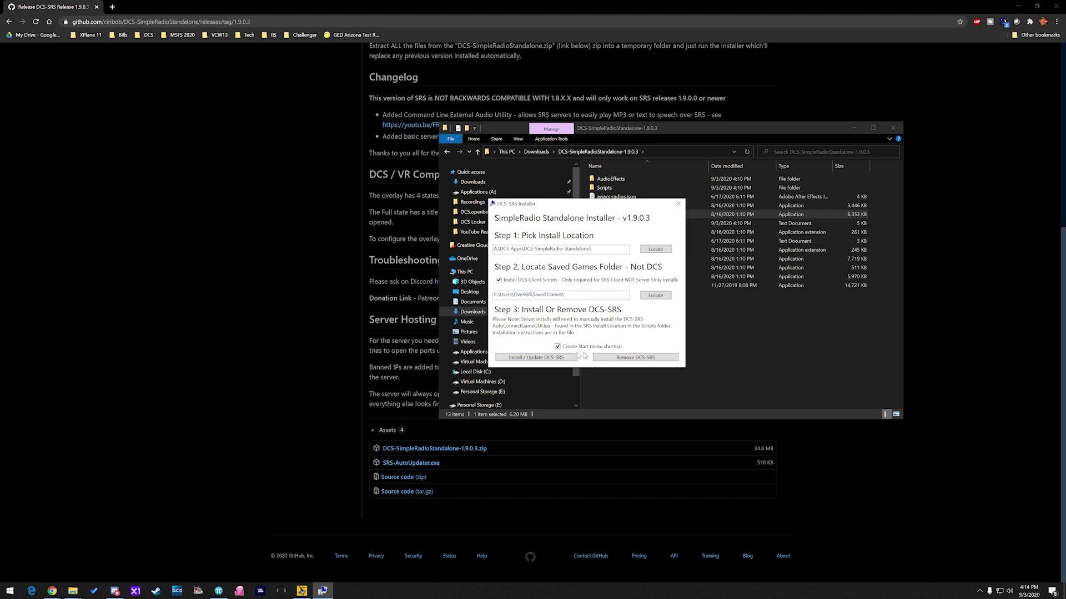
left_click(519, 358)
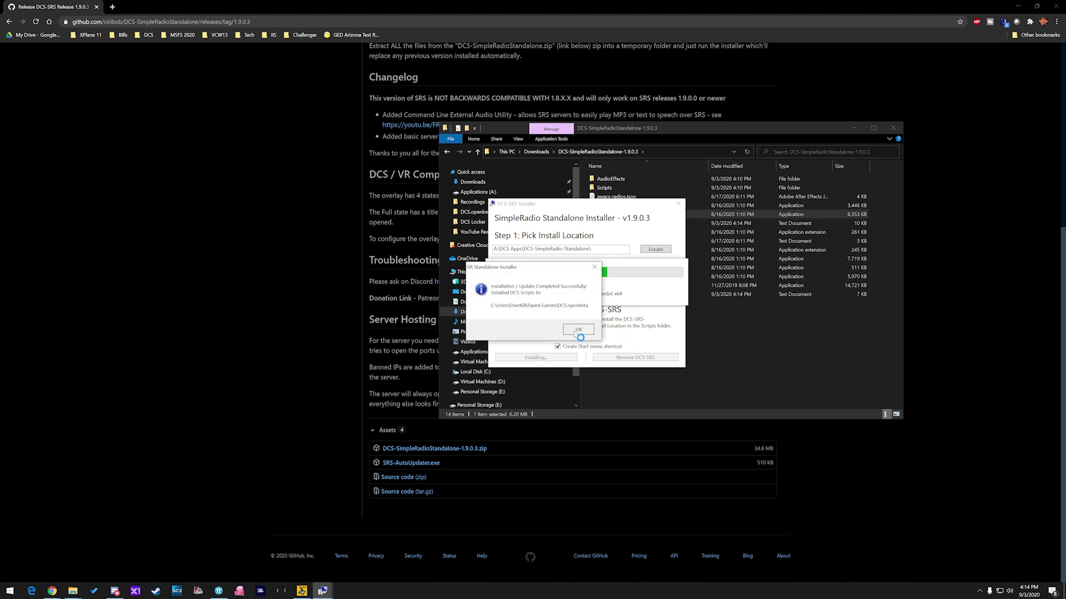
left_click(579, 329)
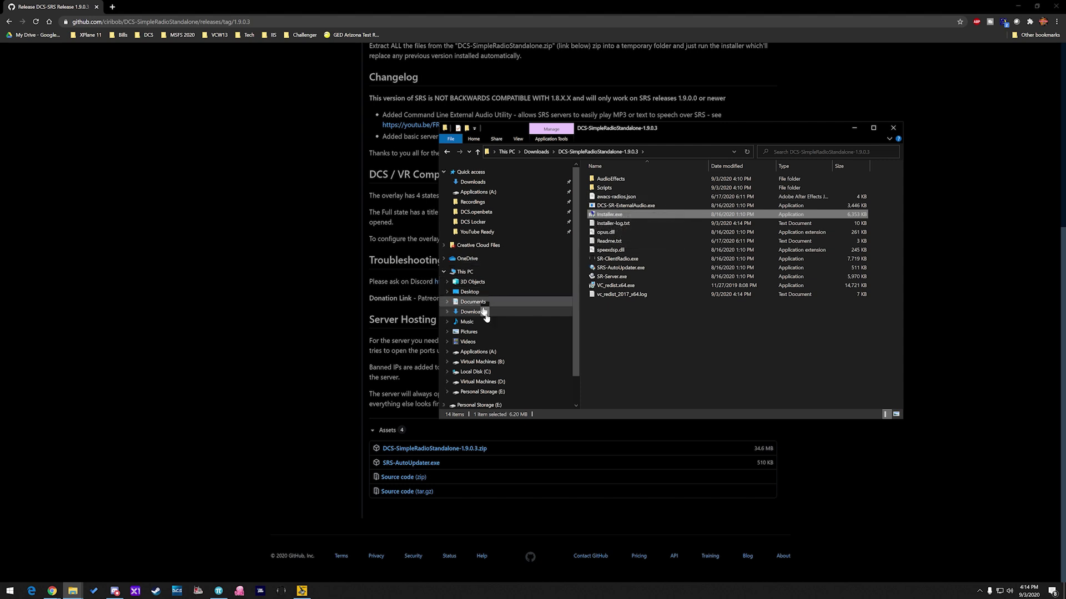
Launch SR-ClientRadio.exe from the DCS-SimpleRadio-Standalone folder inside DCS Apps on the Applications (A:) drive.
left_click(488, 352)
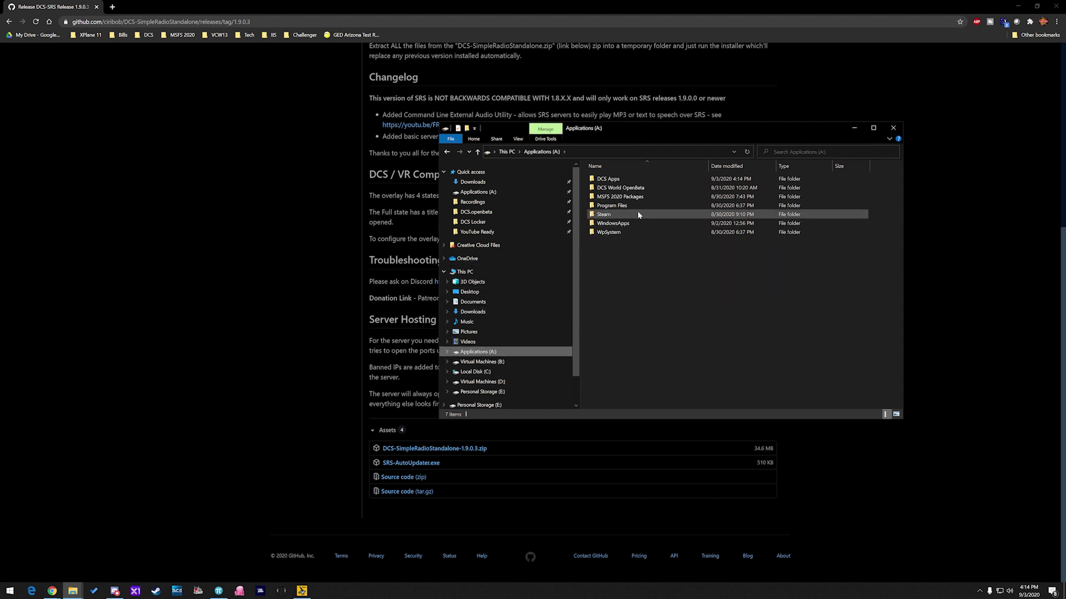
double_click(610, 179)
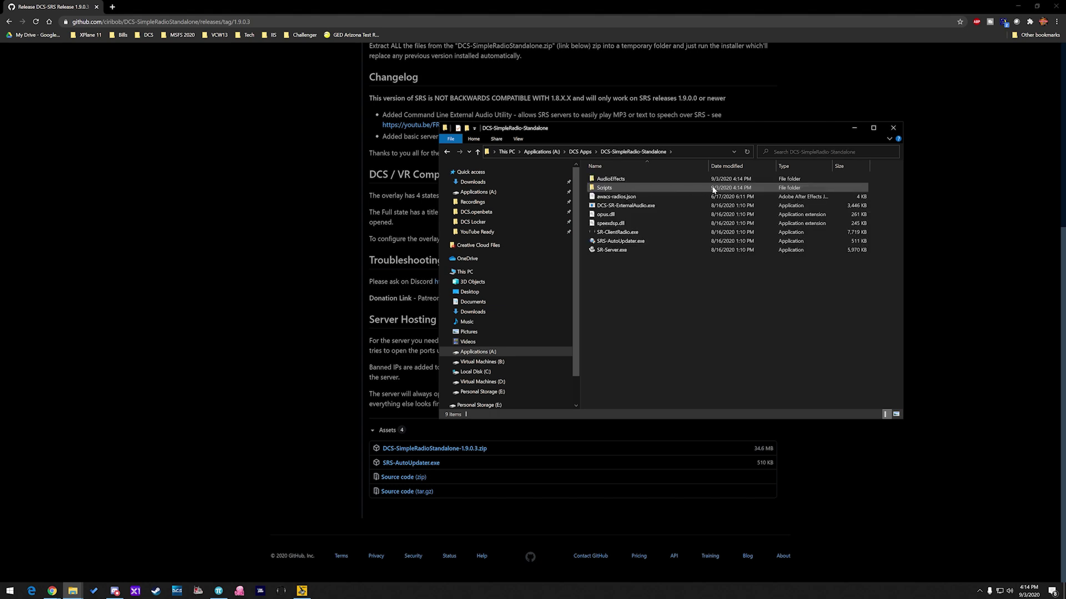
double_click(624, 189)
left_click(612, 234)
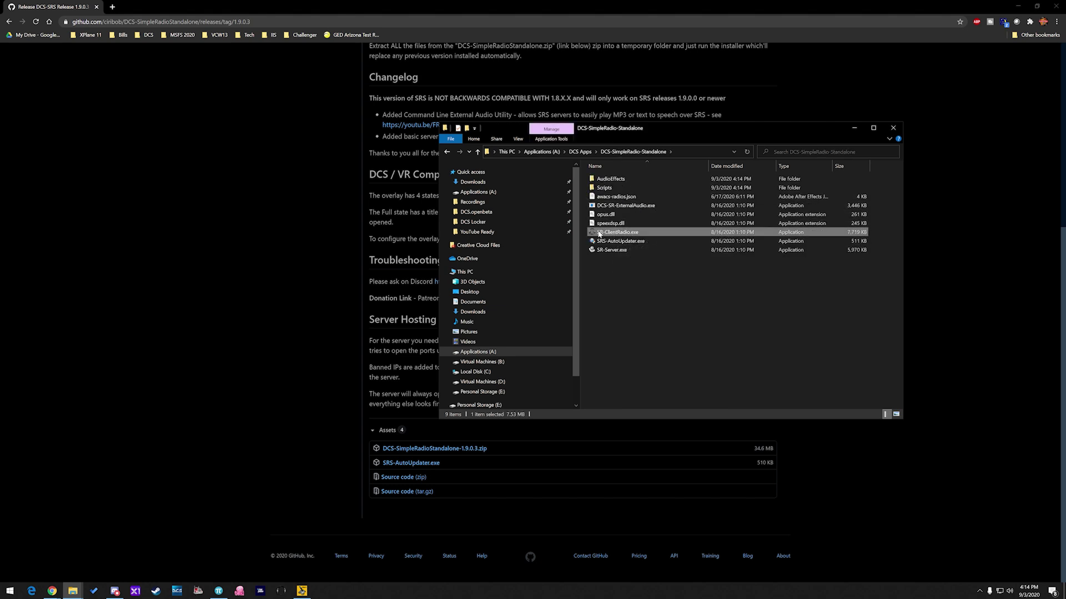
left_click_drag(599, 234, 621, 238)
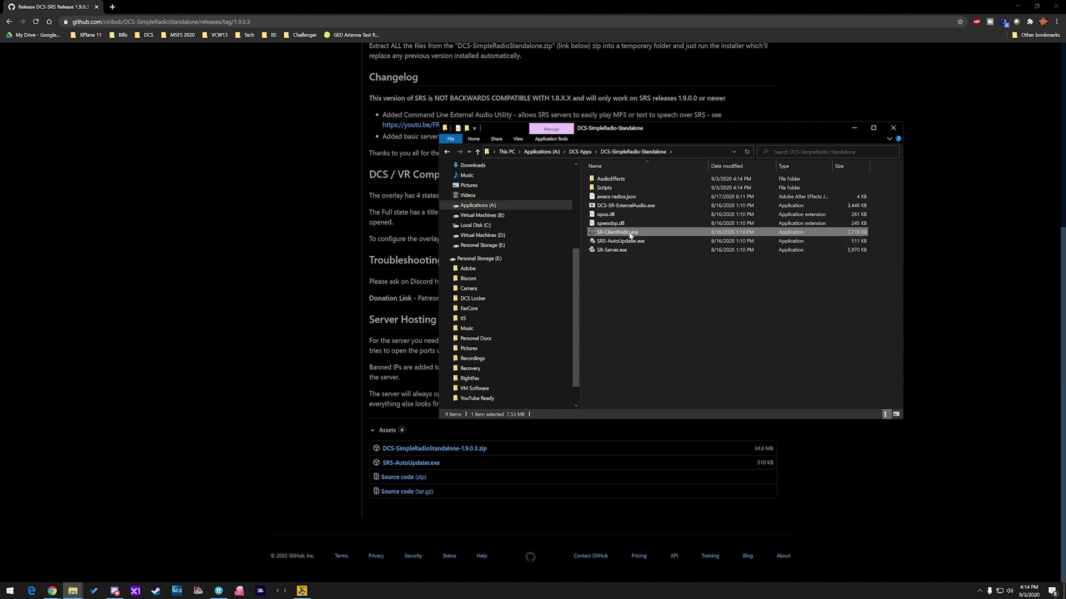
double_click(630, 236)
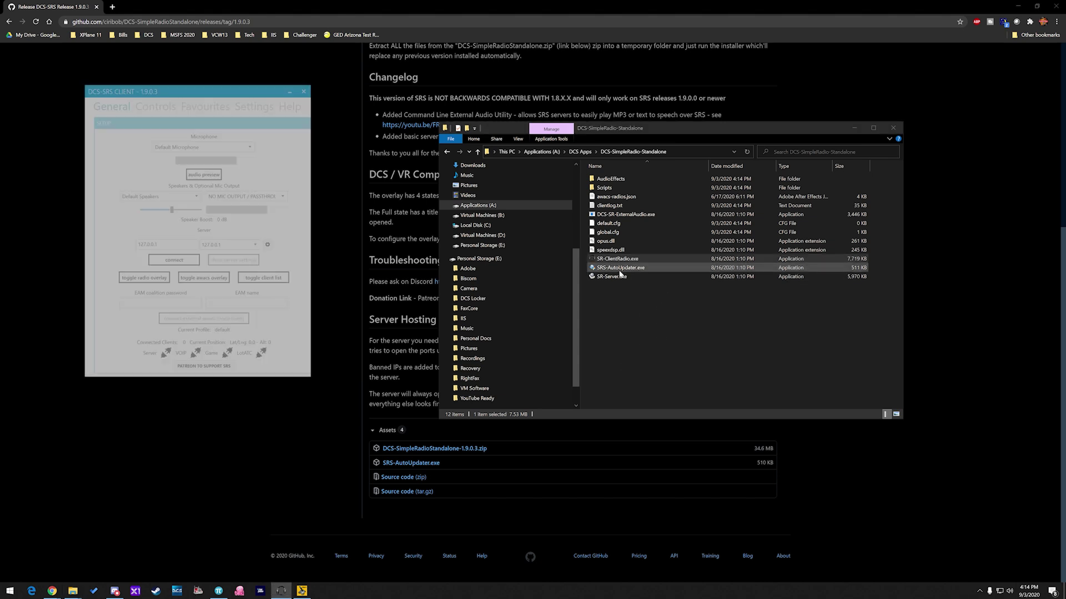
Move the SRS client window over File Explorer and set its microphone to Microphone (USB Audio Device).
left_click_drag(225, 96, 643, 146)
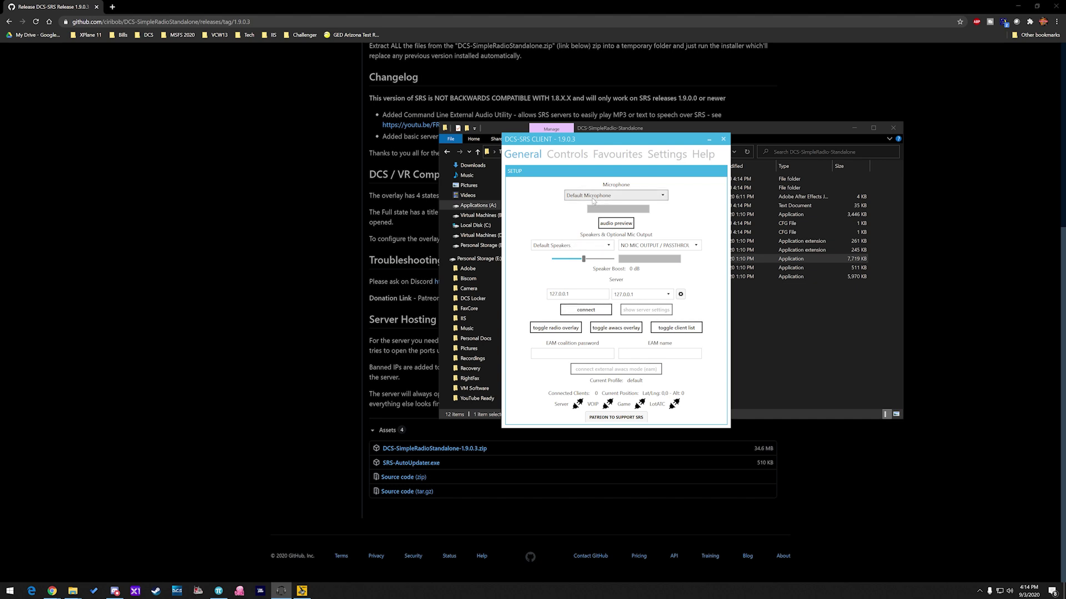
left_click(634, 197)
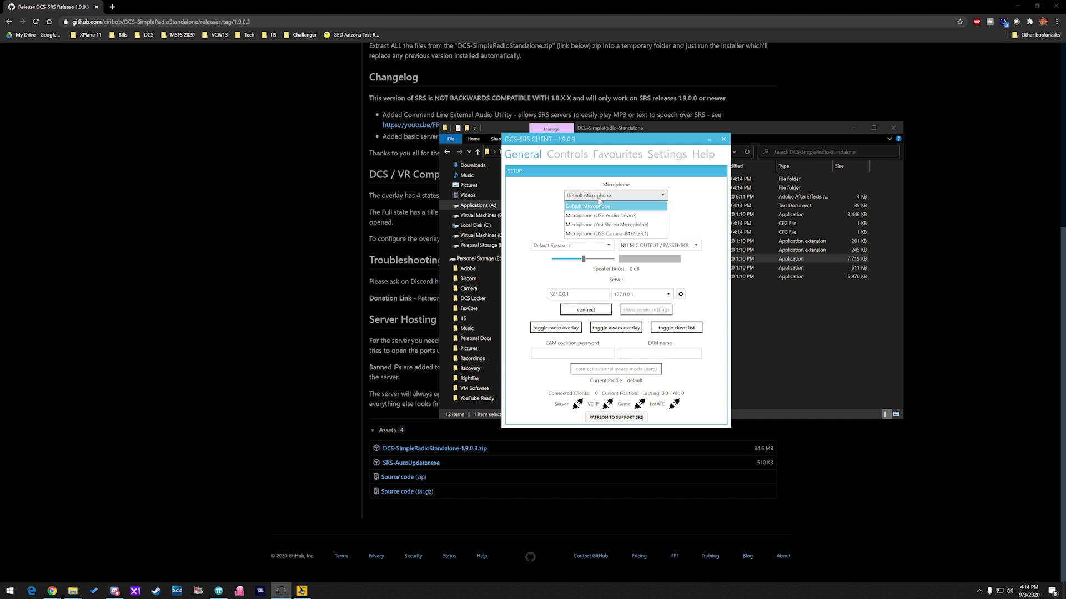
left_click(618, 221)
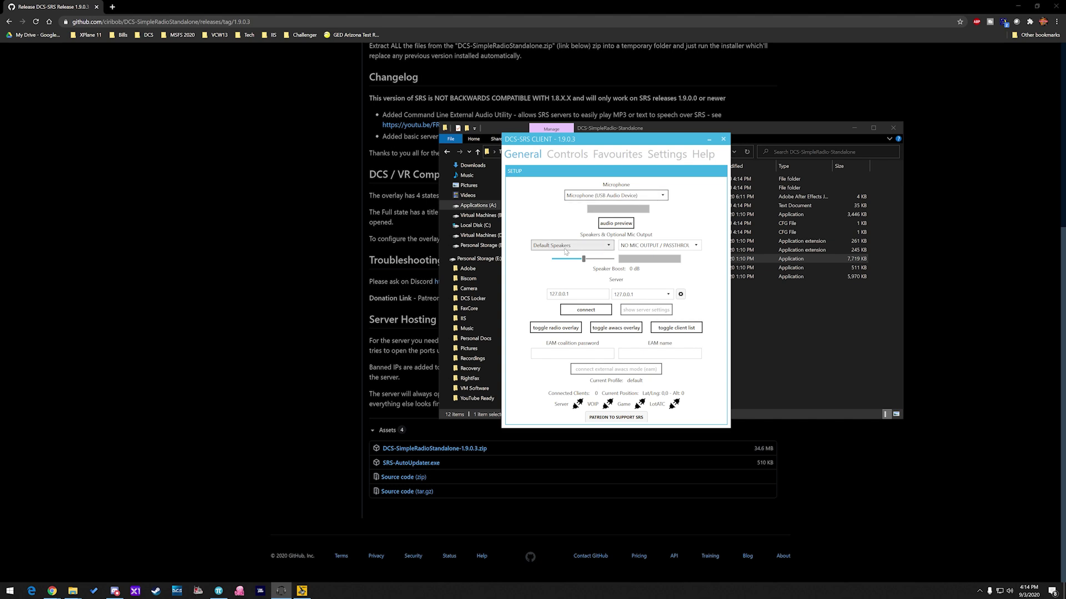
Look through the SRS client's available speaker output devices and keep Default Speakers.
left_click(599, 245)
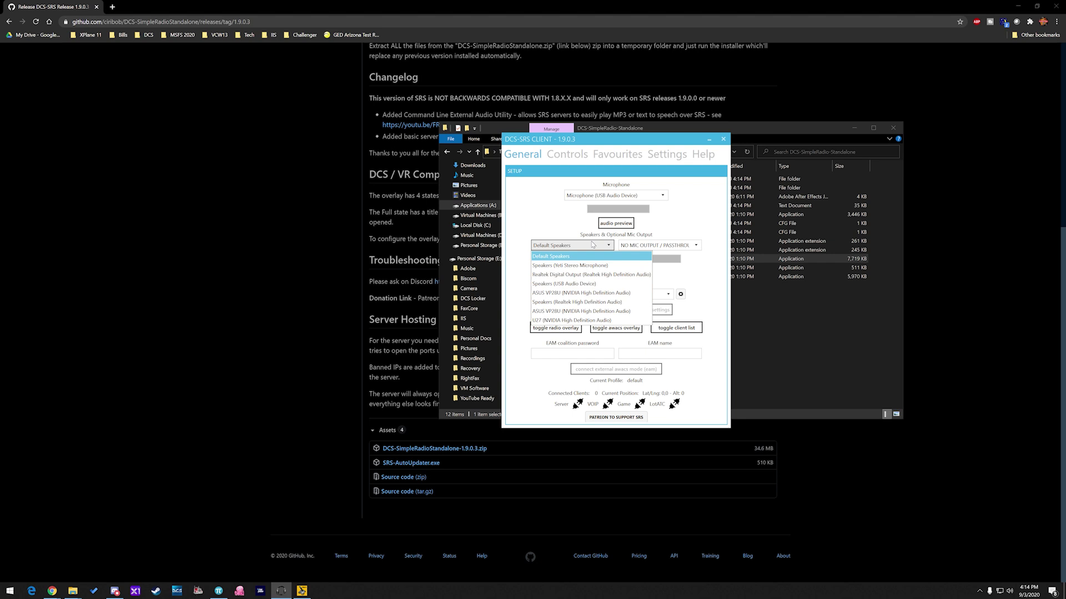
left_click(592, 244)
left_click(585, 247)
left_click(565, 282)
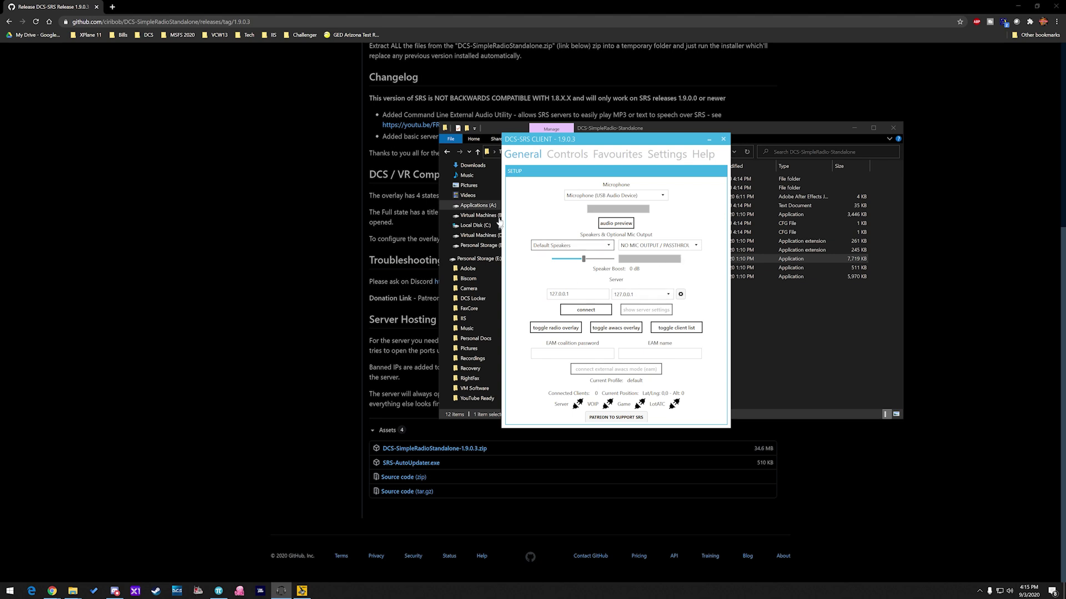
Bind Radio 1 to button 3 and Radio 2 to button 5 of the Throttle - HOTAS Warthog in the client's controls.
left_click(576, 159)
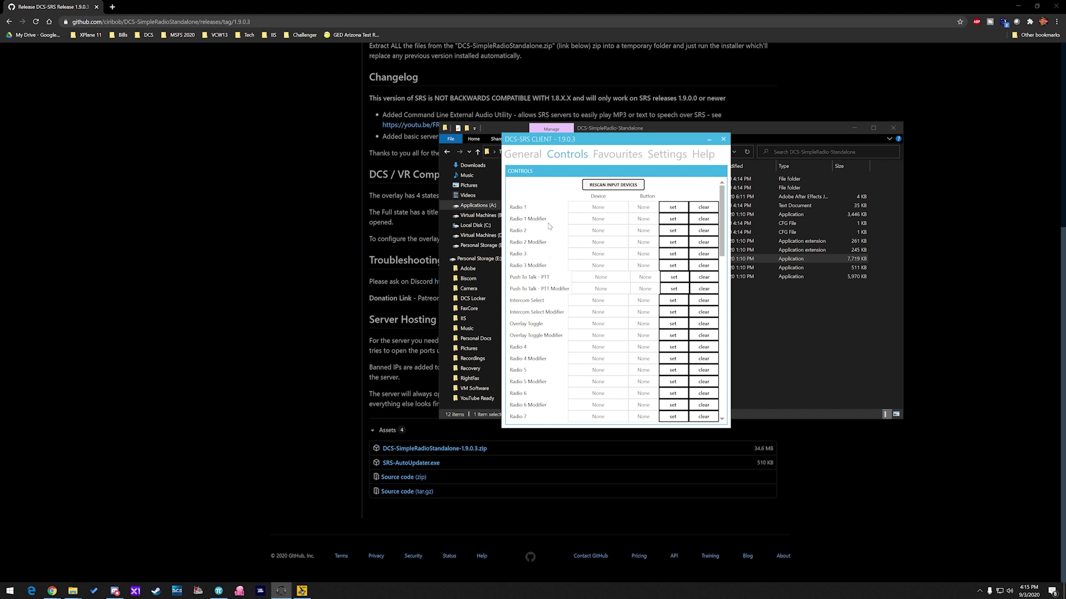
scroll(530, 399, "down", 3)
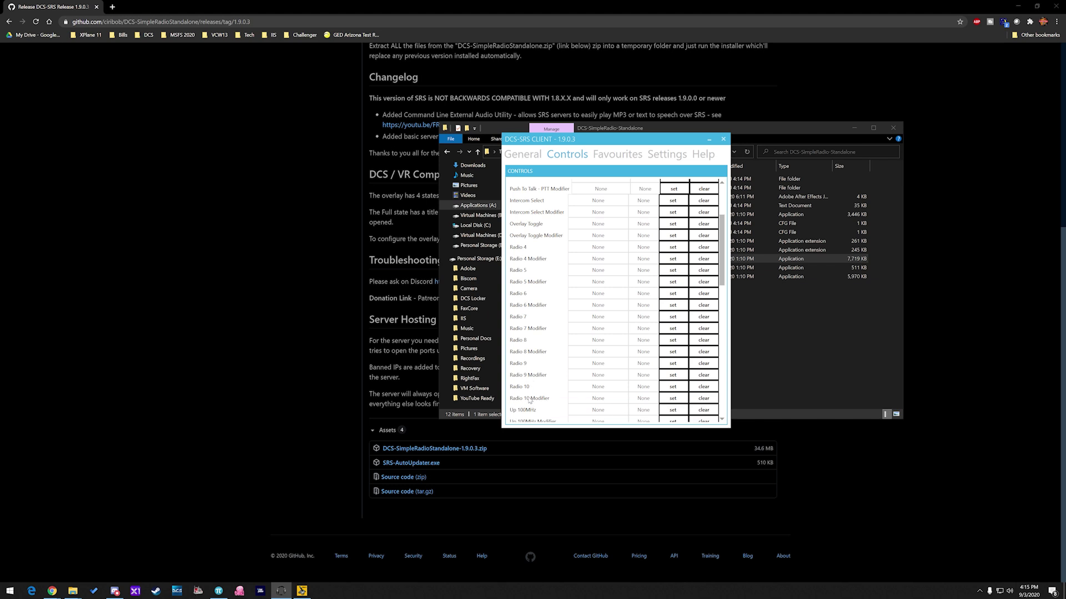
scroll(578, 354, "up", 3)
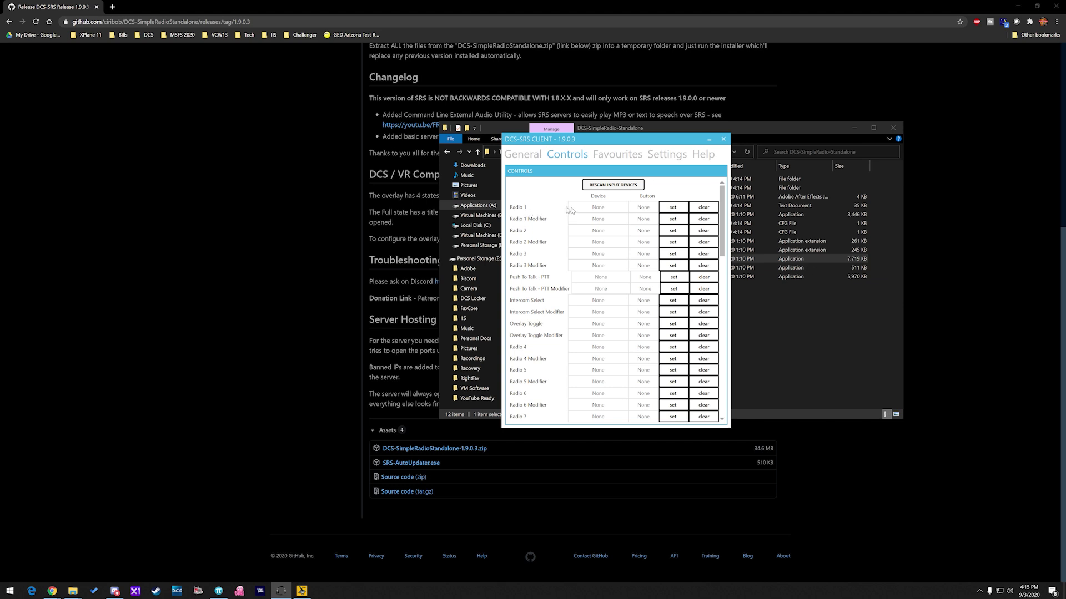
left_click(669, 208)
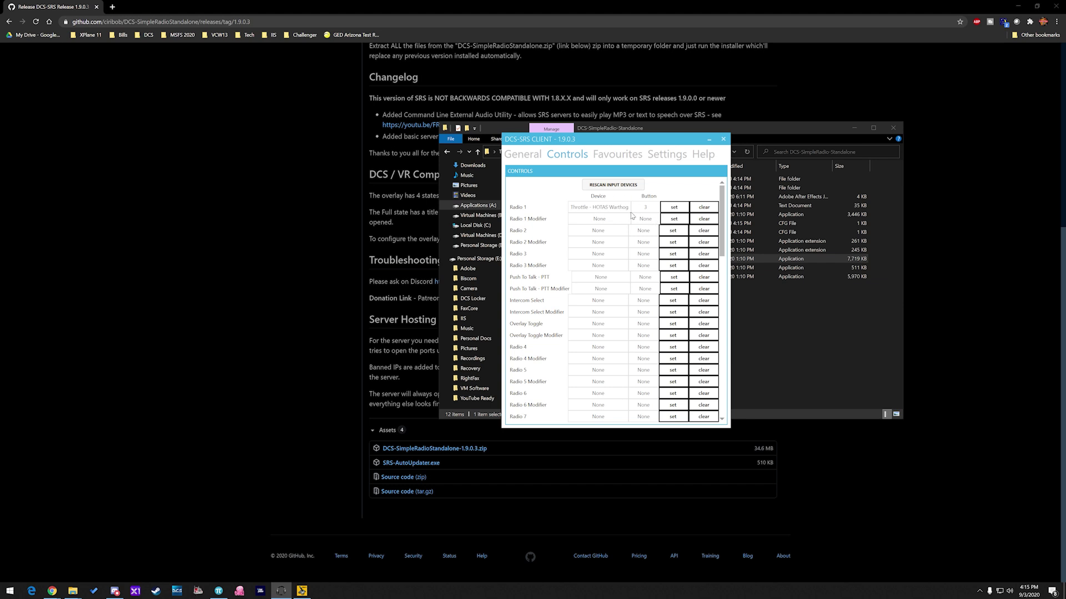
left_click(670, 230)
Examine the rest of the control bindings, from additional radios and frequency steps to guard, encryption and radio channel controls.
scroll(611, 279, "down", 1)
scroll(612, 280, "down", 5)
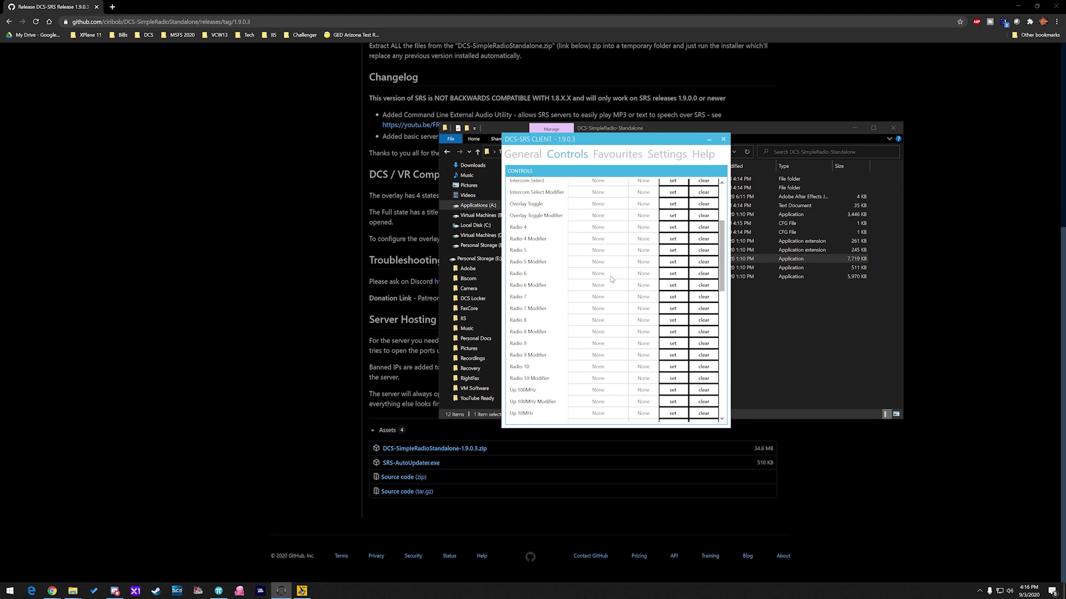
scroll(611, 279, "down", 4)
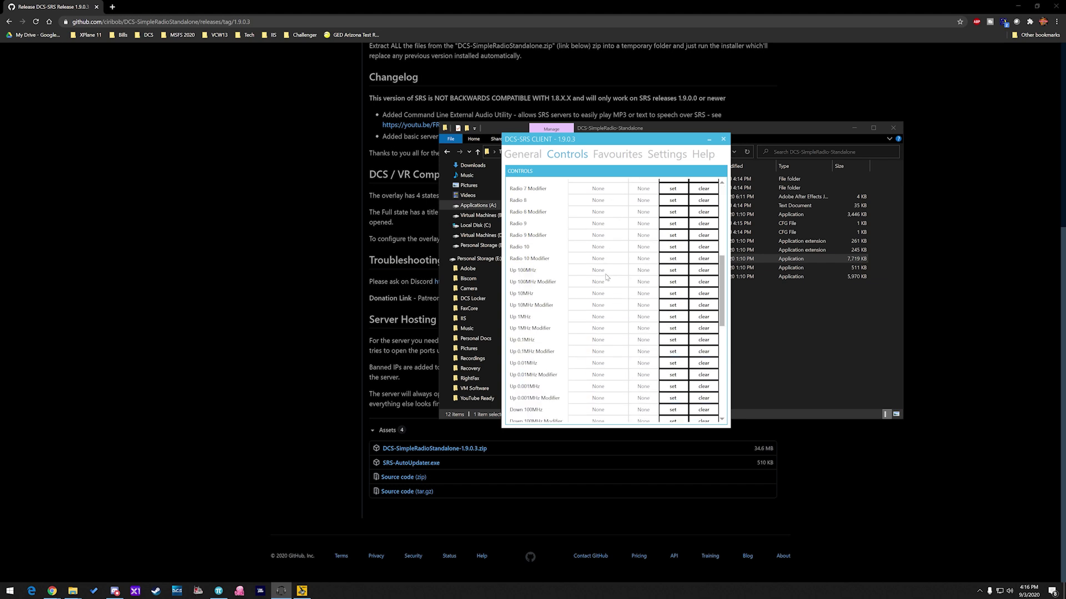
scroll(606, 277, "down", 4)
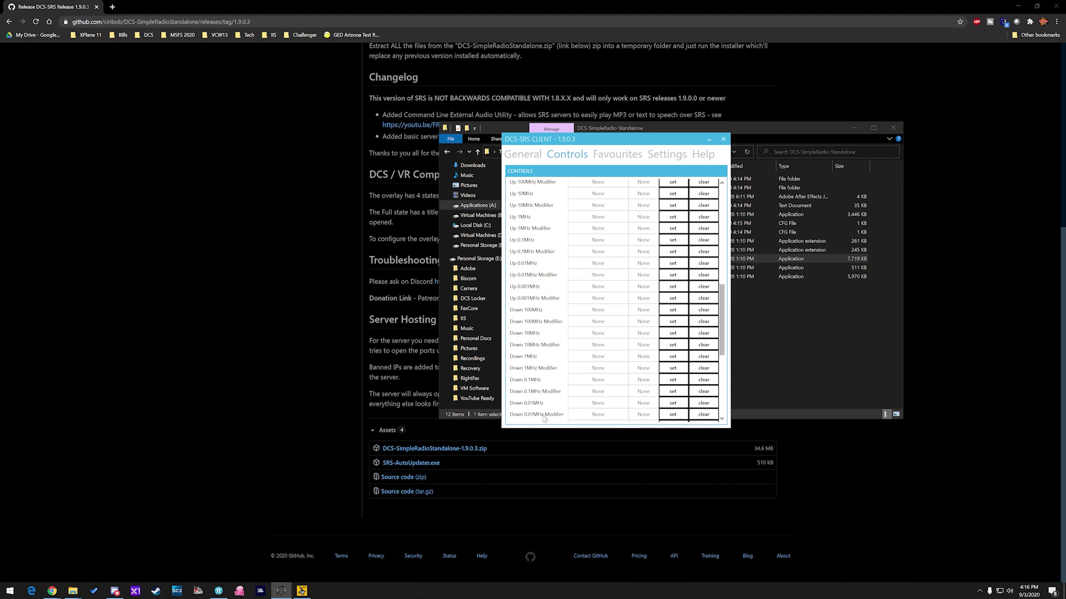
scroll(537, 312, "down", 4)
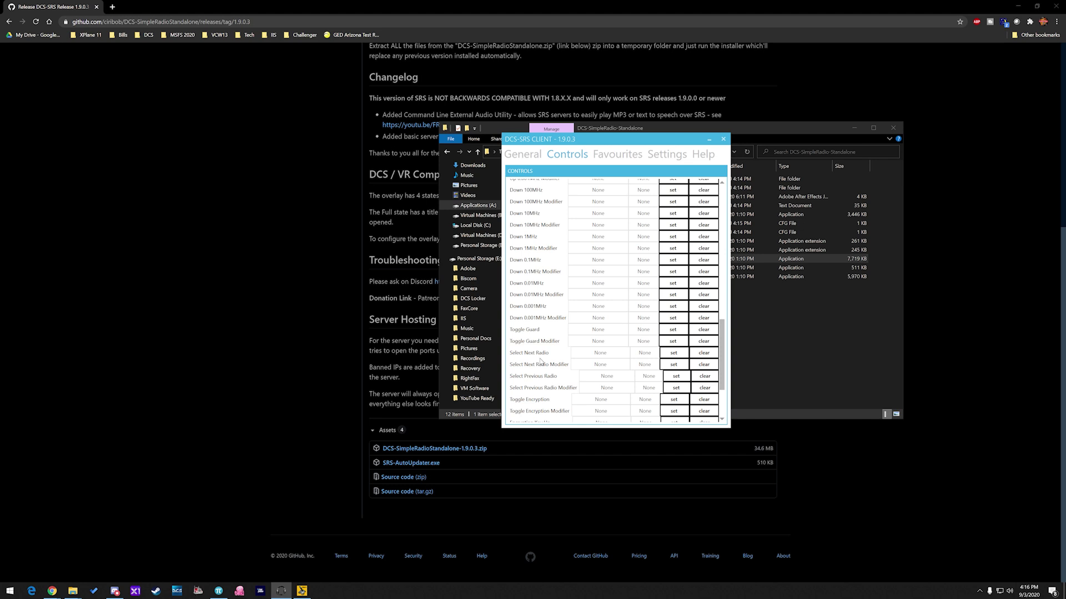
scroll(536, 379, "down", 1)
scroll(544, 397, "down", 3)
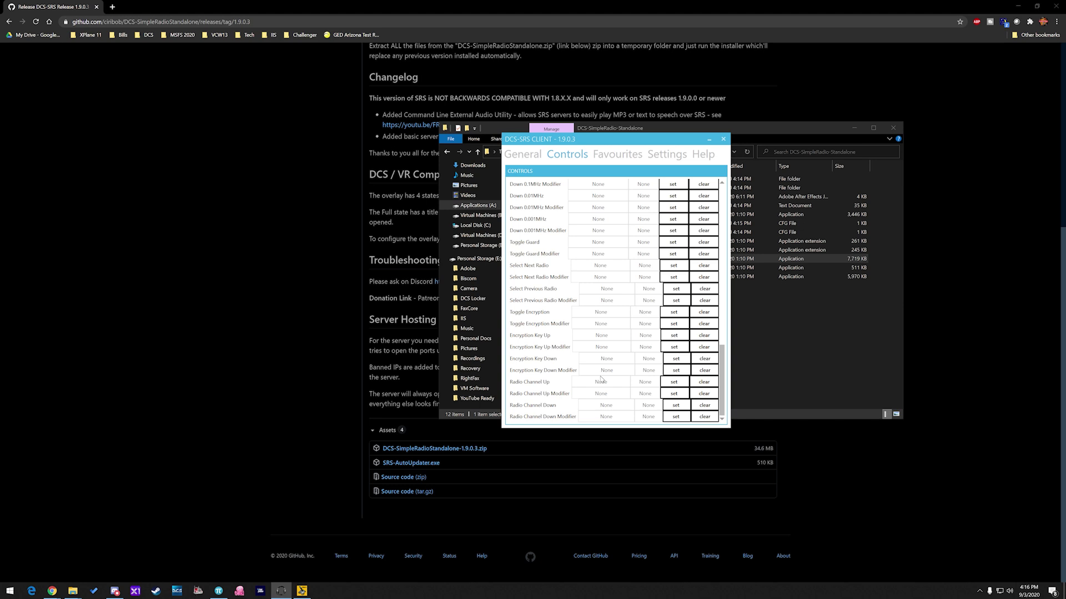
scroll(600, 380, "up", 15)
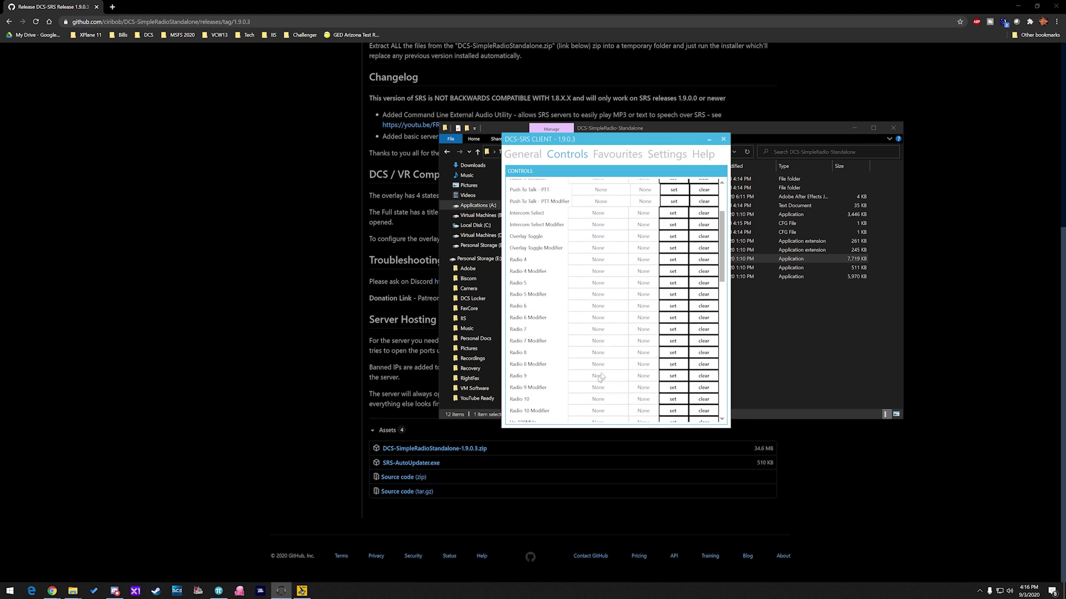
scroll(601, 377, "up", 4)
scroll(582, 228, "up", 1)
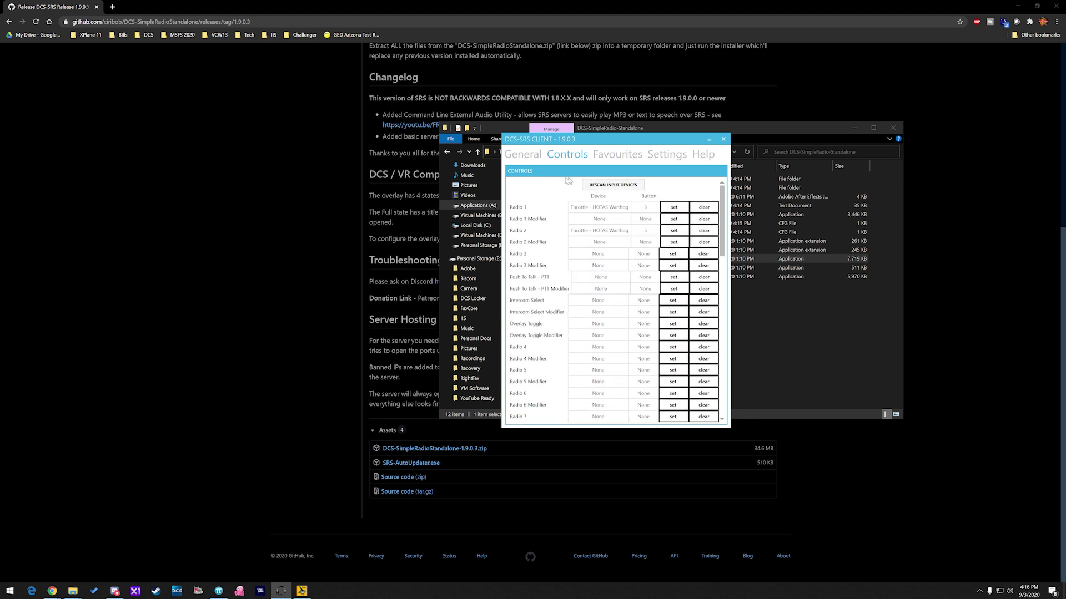
Add a favourite server named VCW13.com with server address 68.99.82.136 and make it the default.
left_click(615, 155)
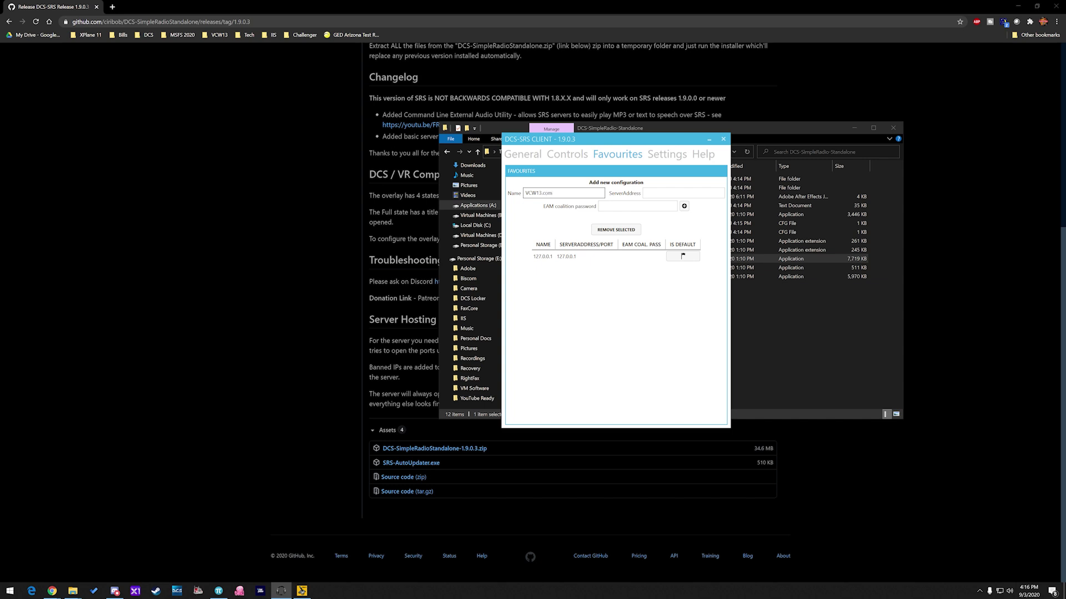
left_click(675, 192)
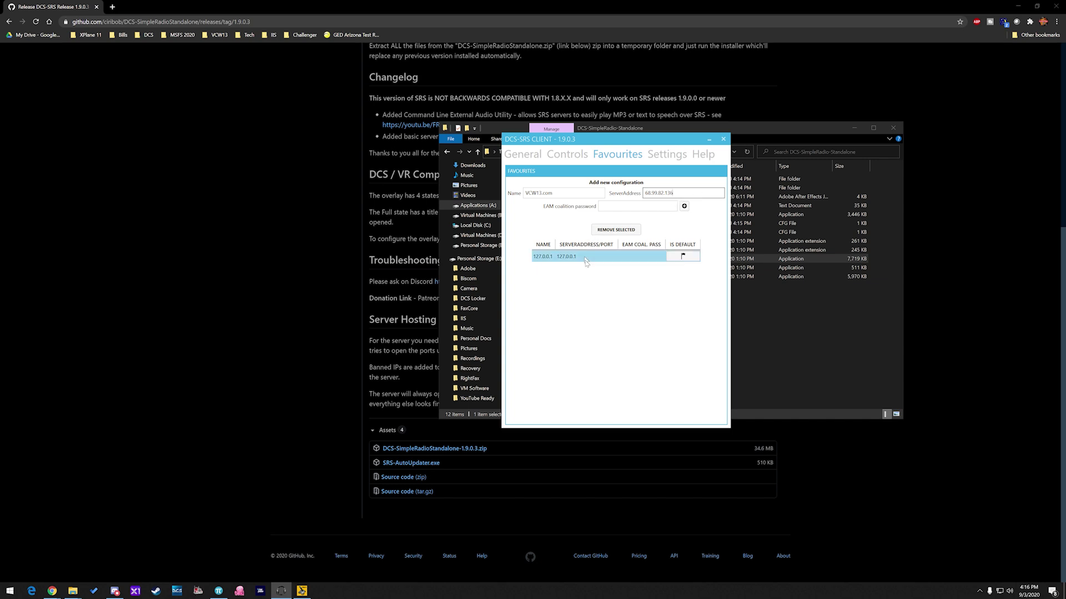
left_click(684, 206)
left_click(686, 268)
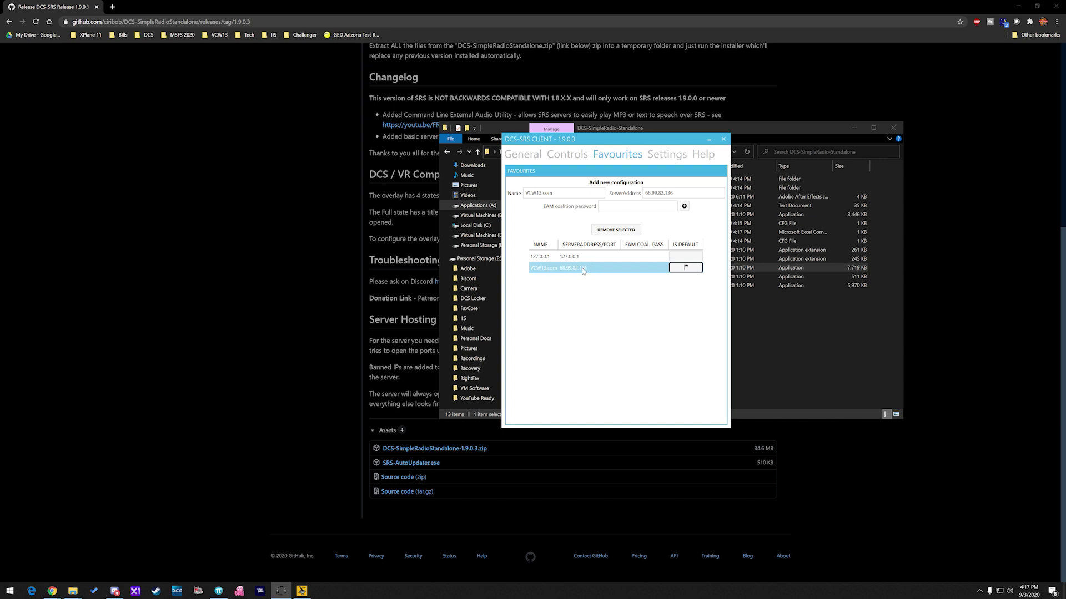
Examine the client's global settings, profile options, and profile settings for radio effects and push-to-talk.
left_click(663, 155)
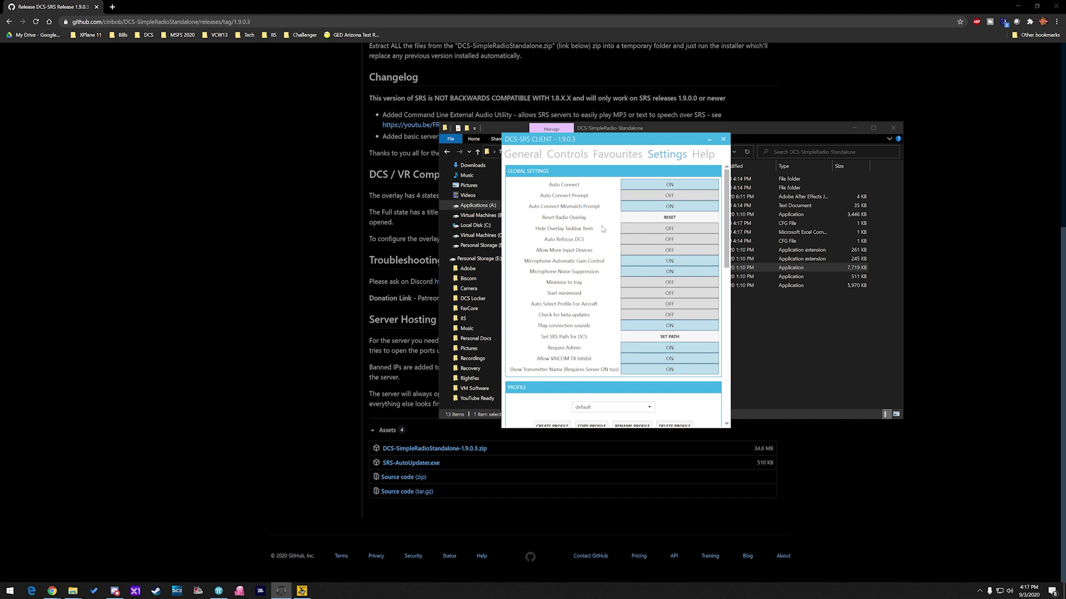
scroll(603, 228, "down", 1)
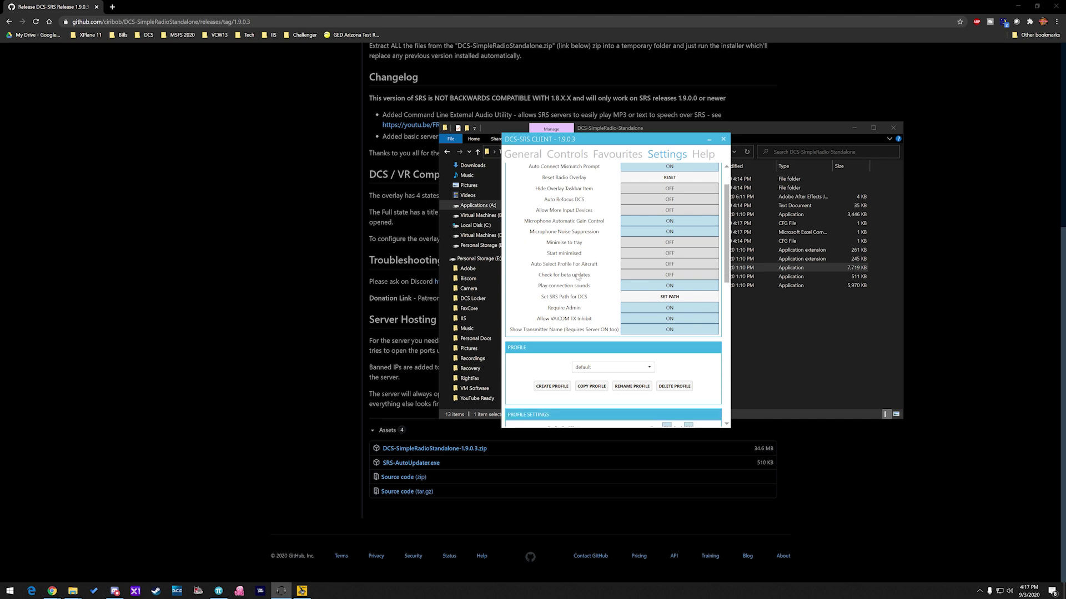
scroll(579, 276, "down", 2)
scroll(579, 276, "down", 1)
scroll(590, 259, "down", 4)
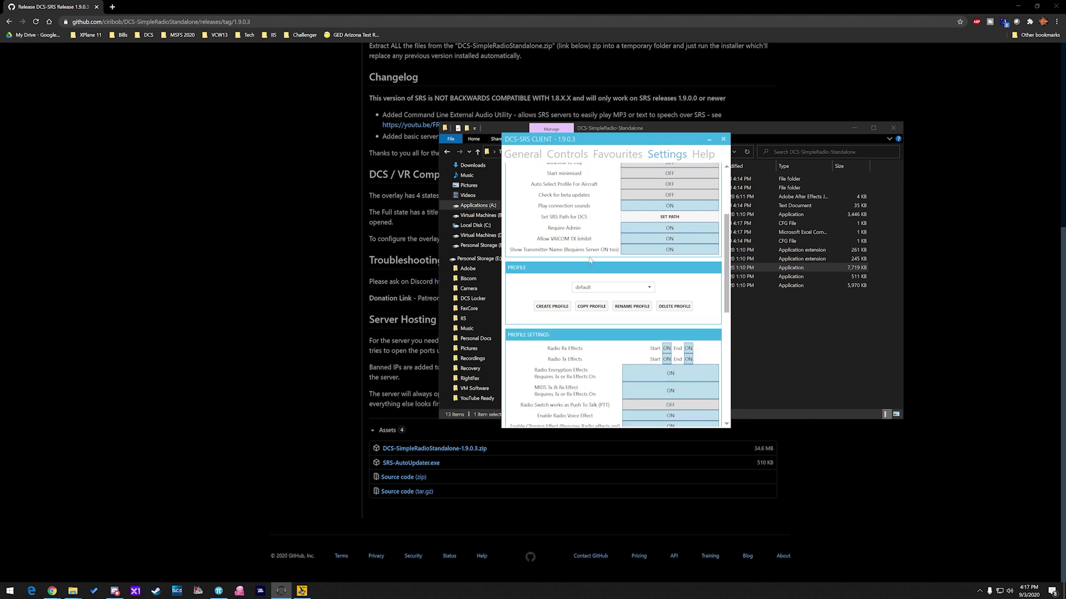
scroll(590, 260, "down", 4)
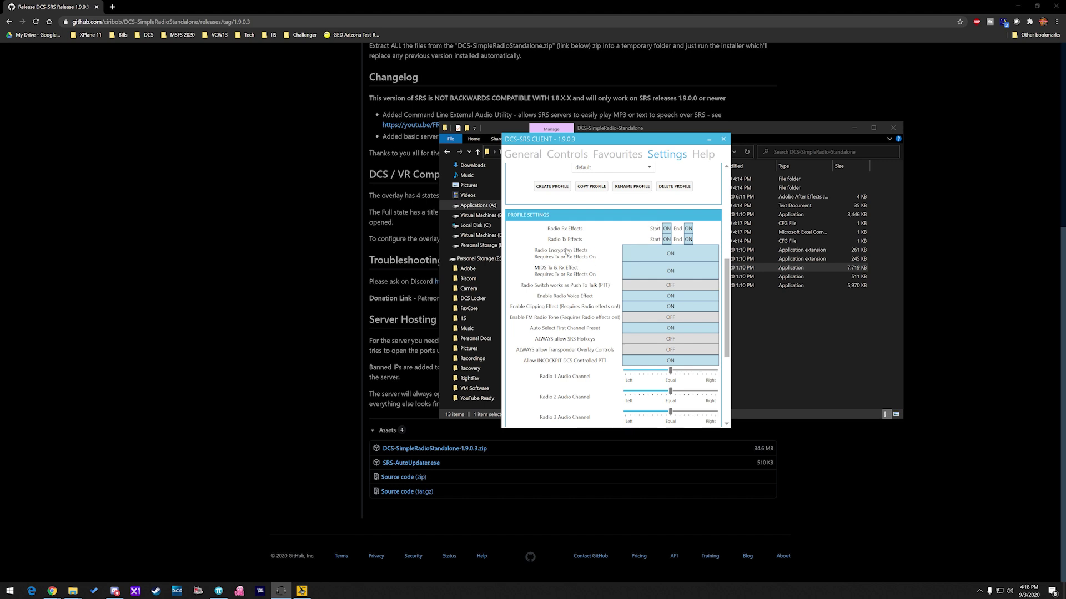
scroll(566, 252, "down", 2)
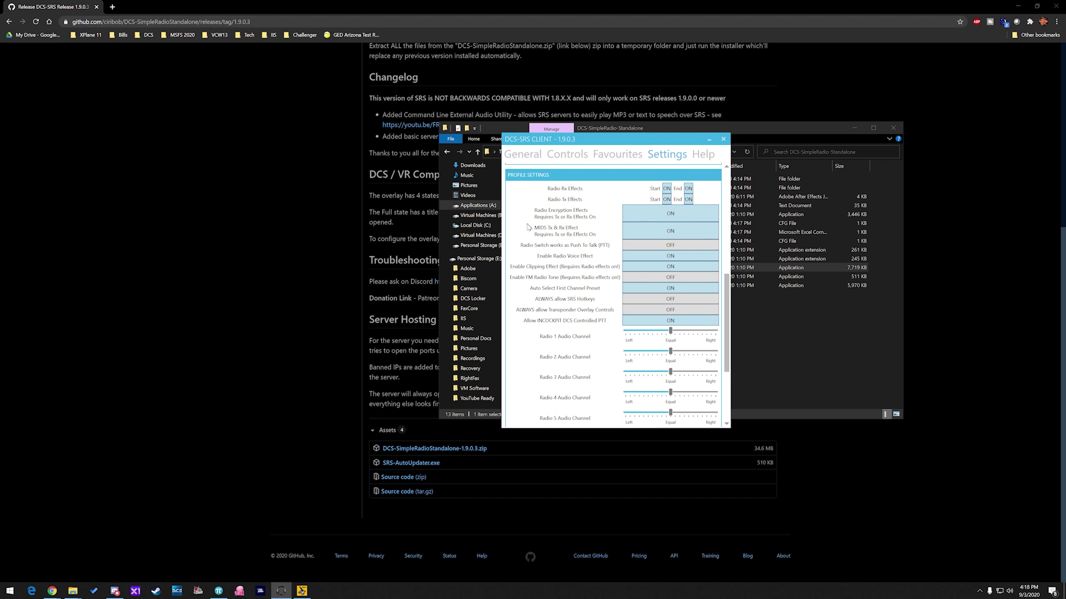
scroll(566, 238, "down", 2)
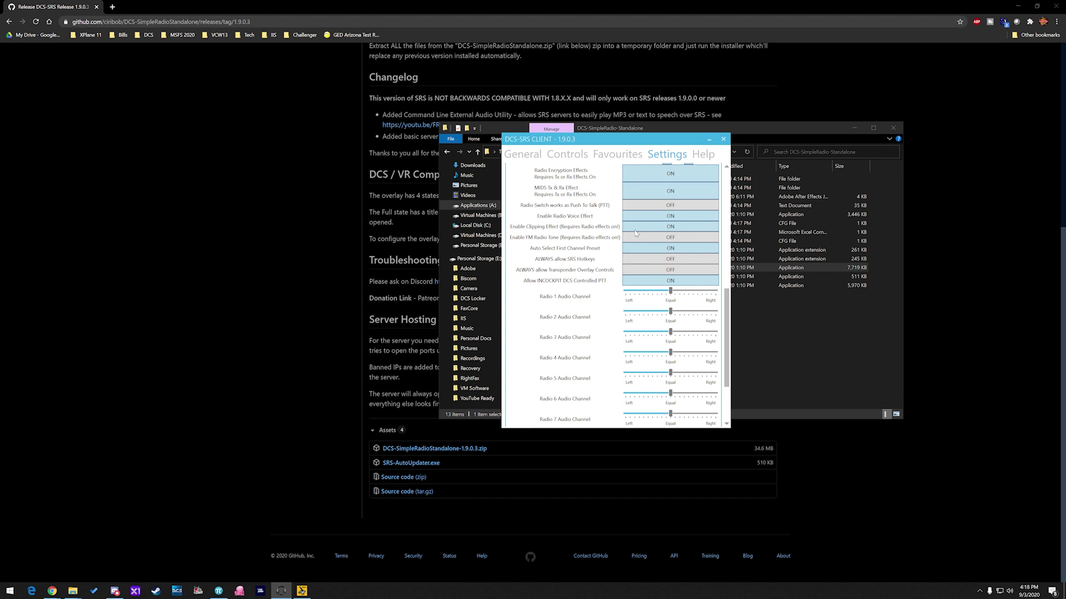
scroll(606, 319, "down", 3)
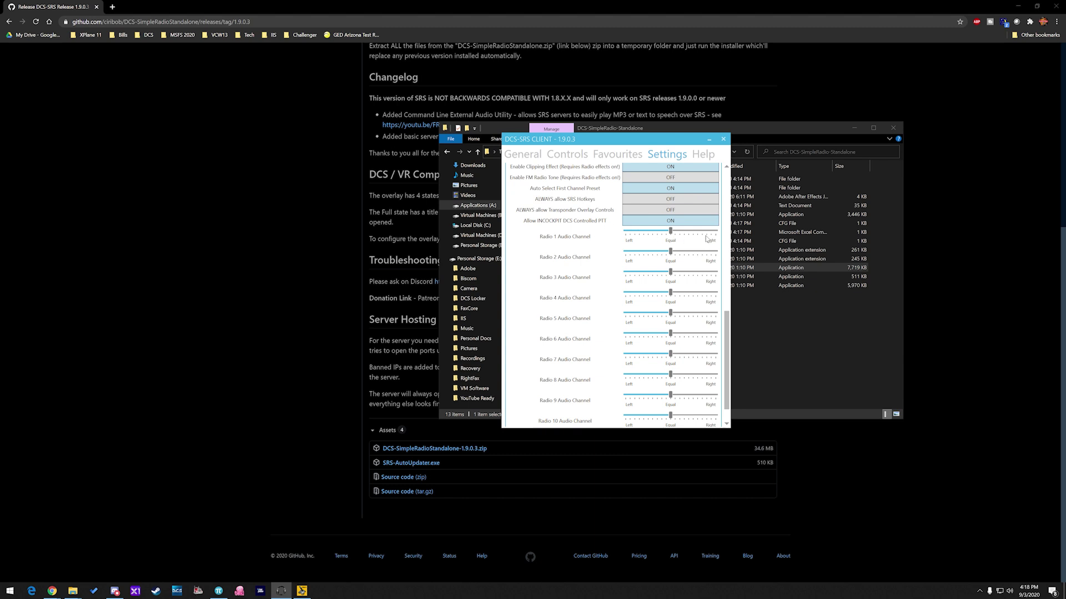
Set the Radio 1 audio channel fully left and the Radio 2 audio channel fully right in the default profile.
left_click_drag(671, 231, 625, 237)
left_click_drag(670, 252, 715, 264)
scroll(619, 288, "down", 1)
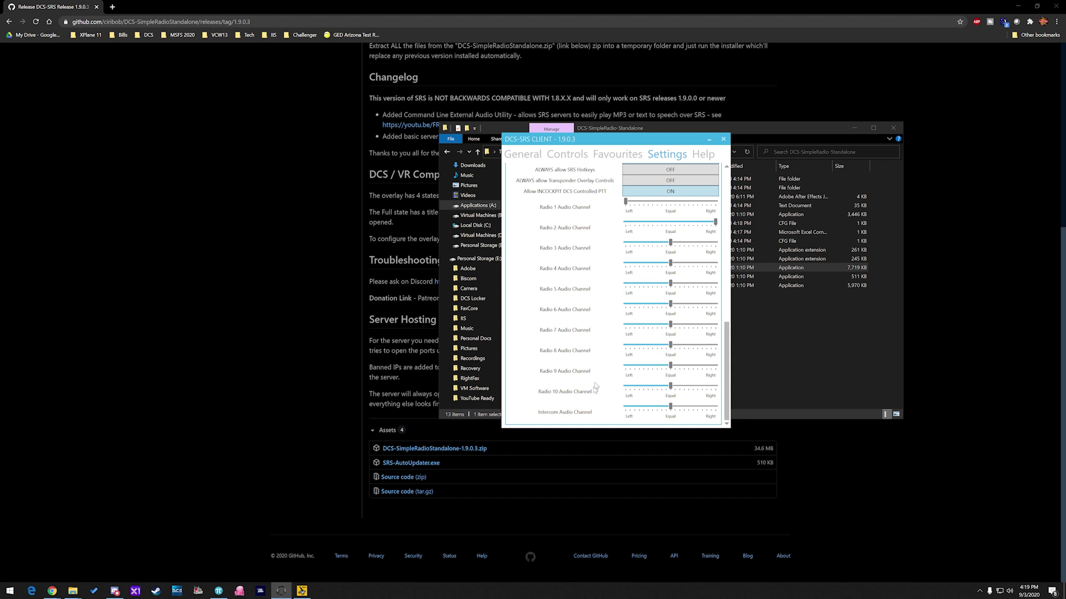
scroll(611, 330, "up", 5)
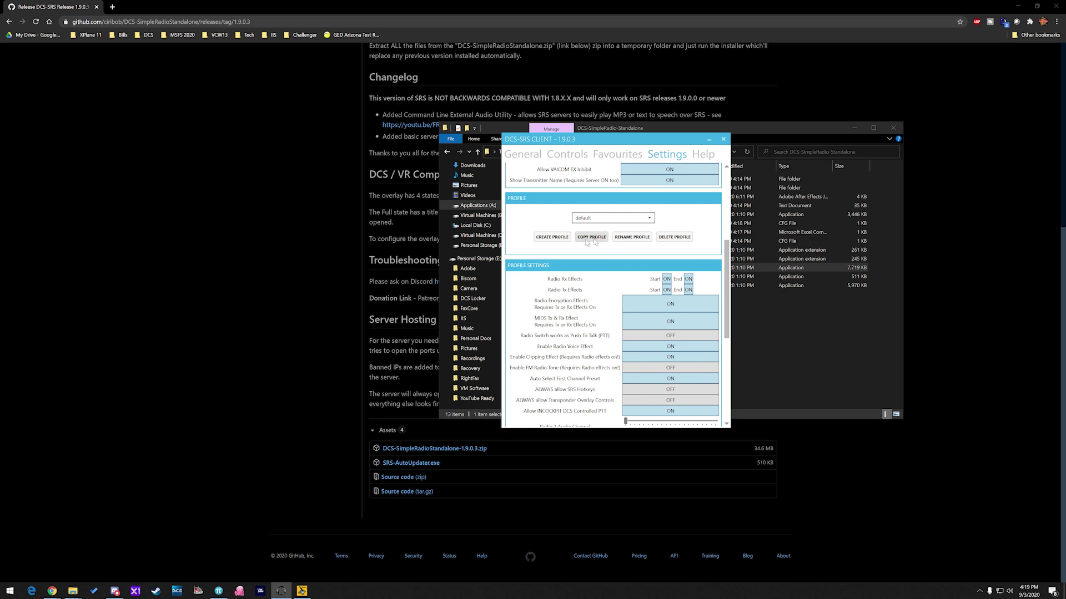
scroll(582, 248, "up", 5)
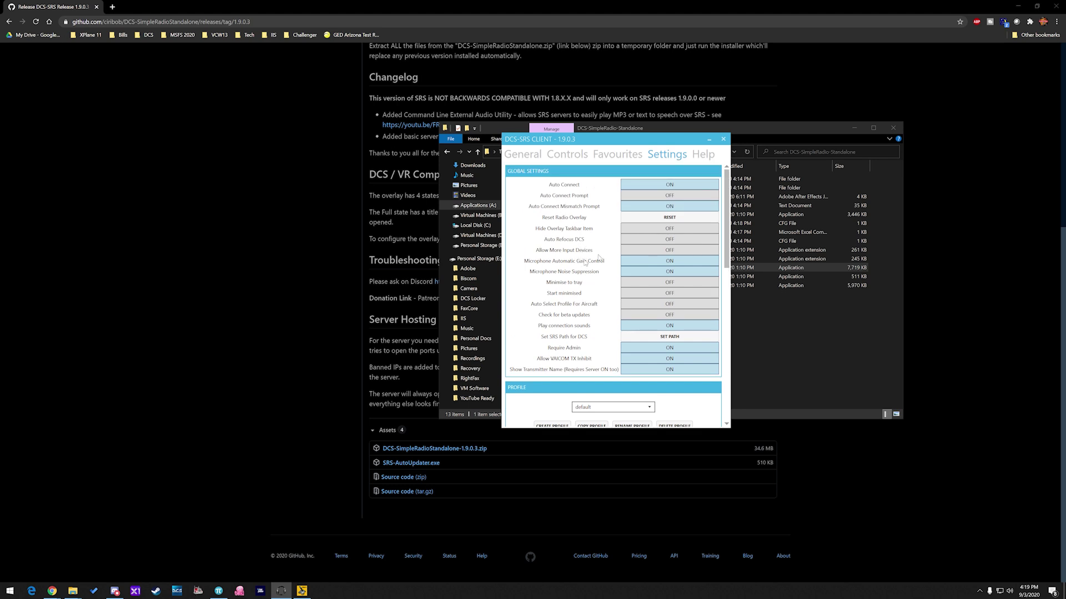
Close and relaunch the SRS client, and close the File Explorer window.
left_click(522, 154)
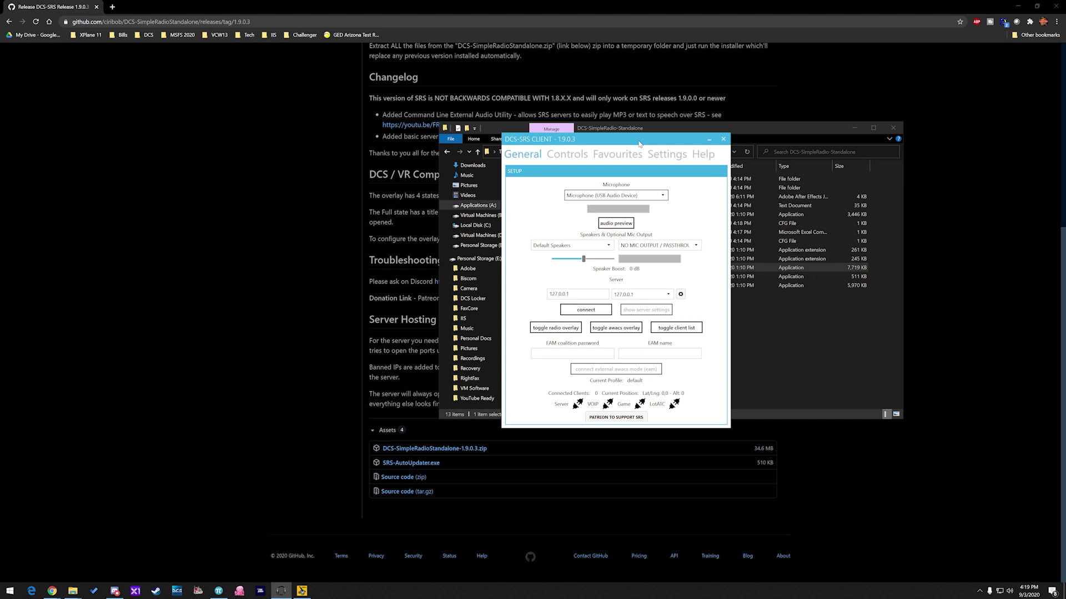
left_click(724, 139)
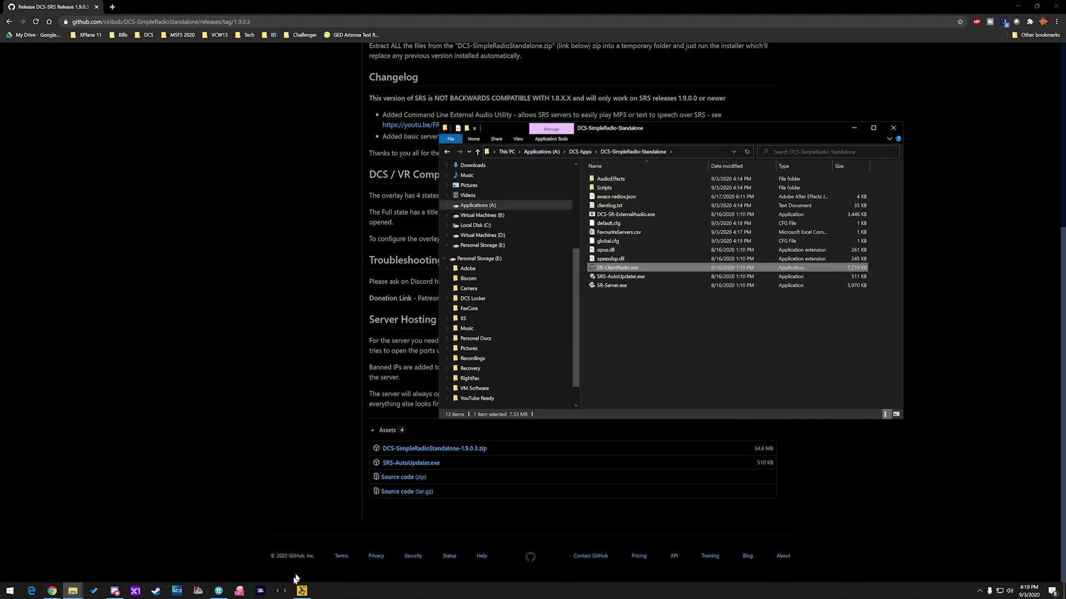
left_click(892, 128)
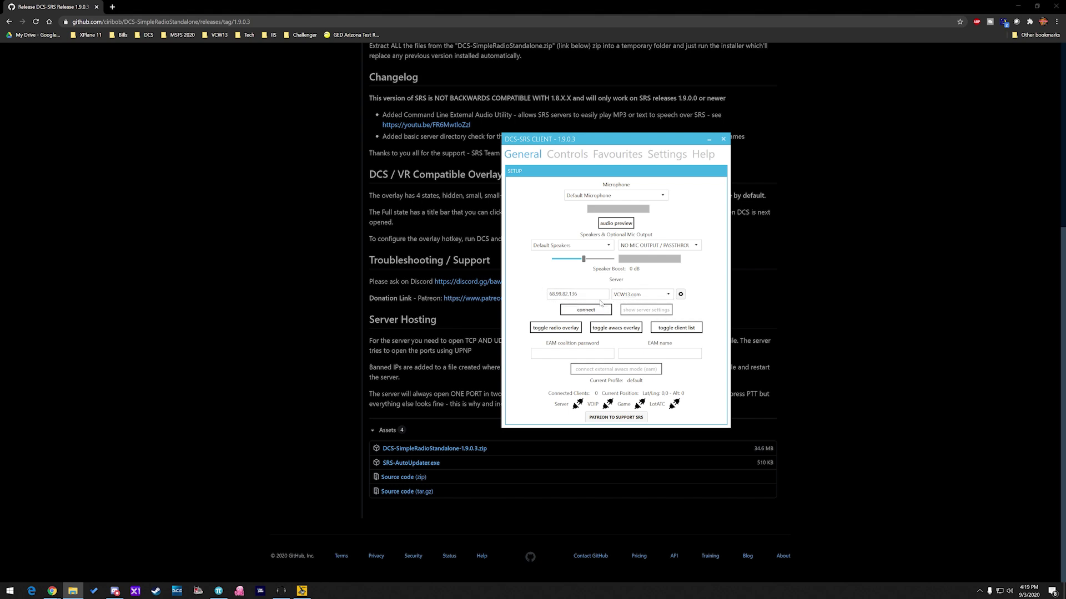
Move the SRS client window over the DCS cockpit view and connect to the VCW13.com server.
left_click_drag(635, 140, 1065, 141)
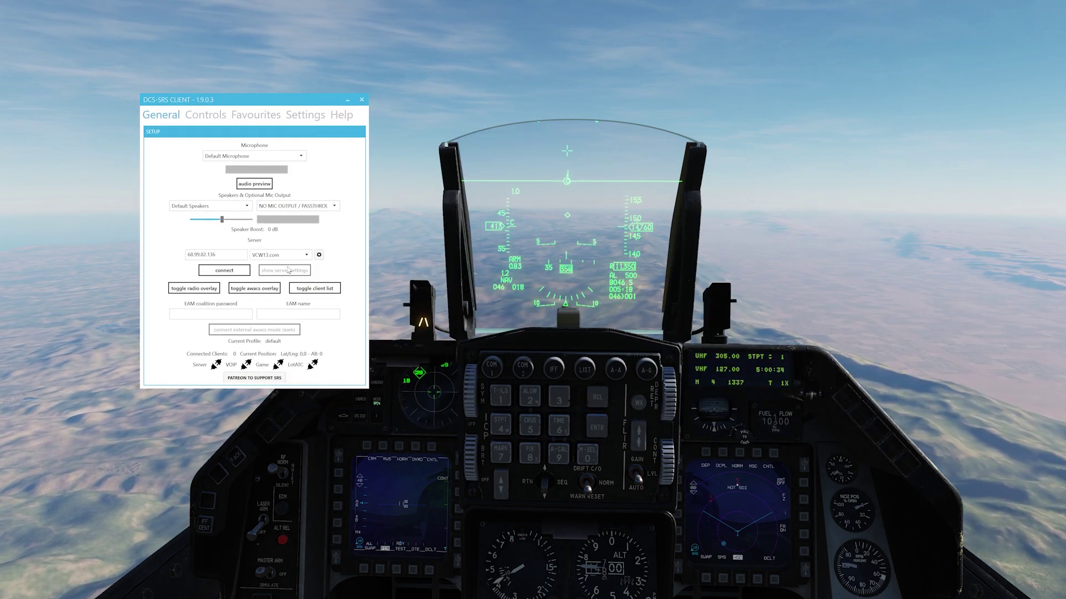
left_click(224, 271)
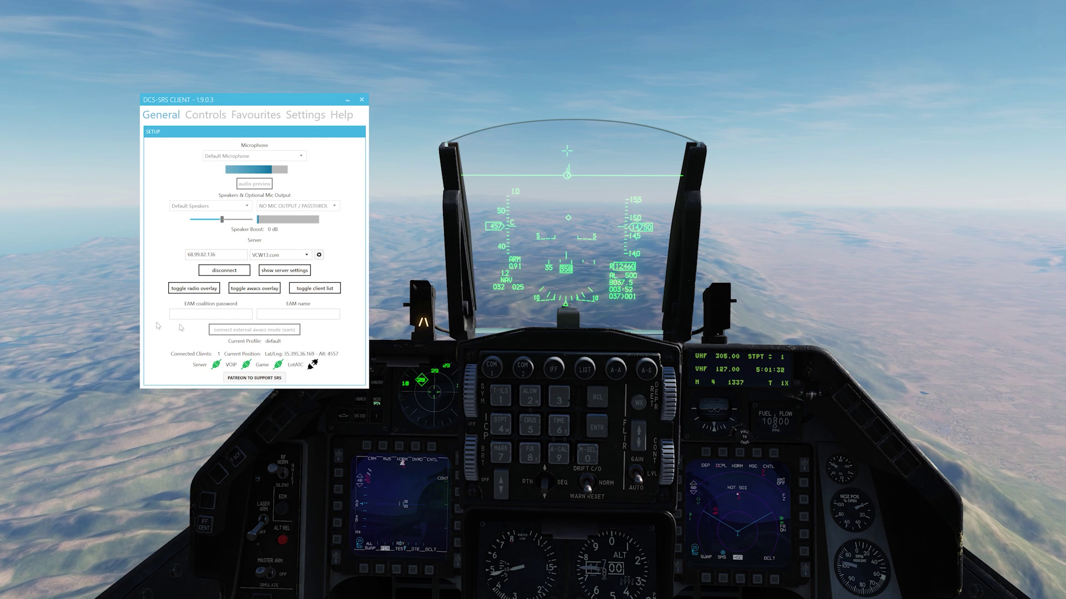
View the connected server's settings in a window moved beside the SRS client, and close that window.
left_click(277, 272)
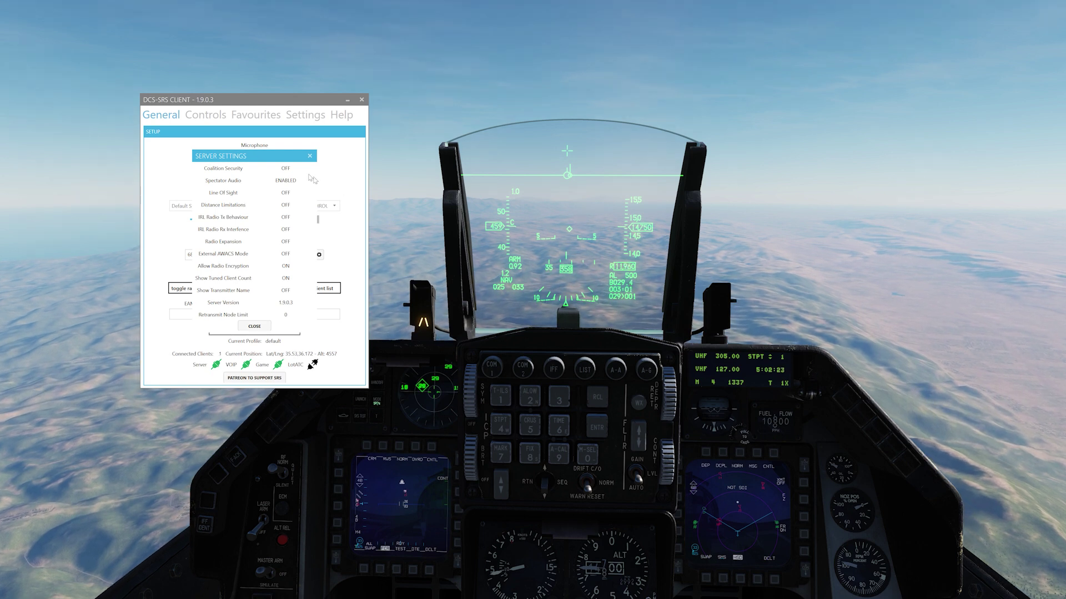
left_click_drag(276, 158, 492, 96)
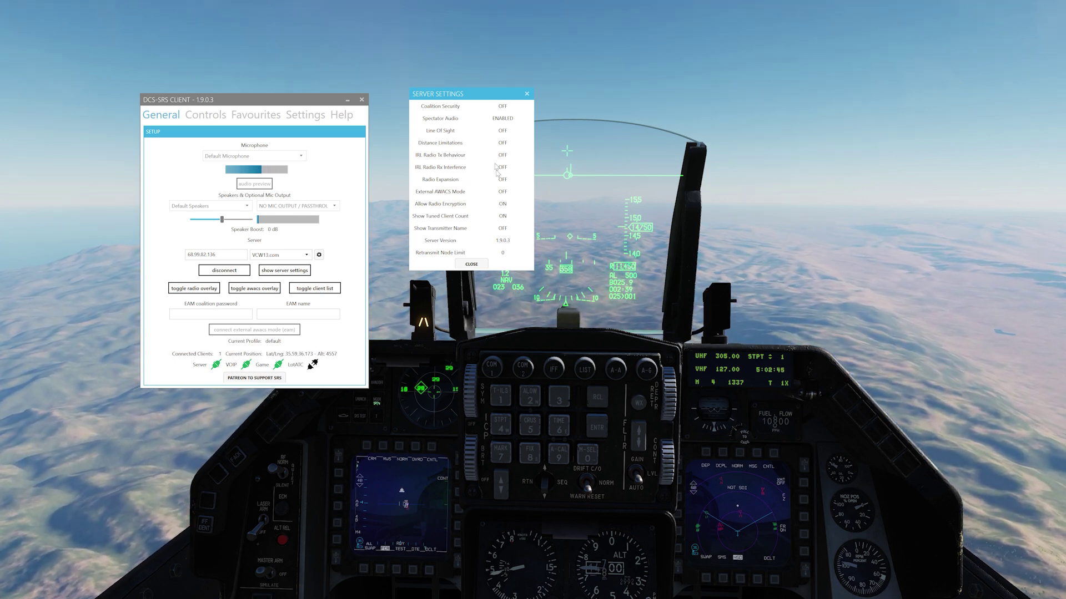
left_click(471, 265)
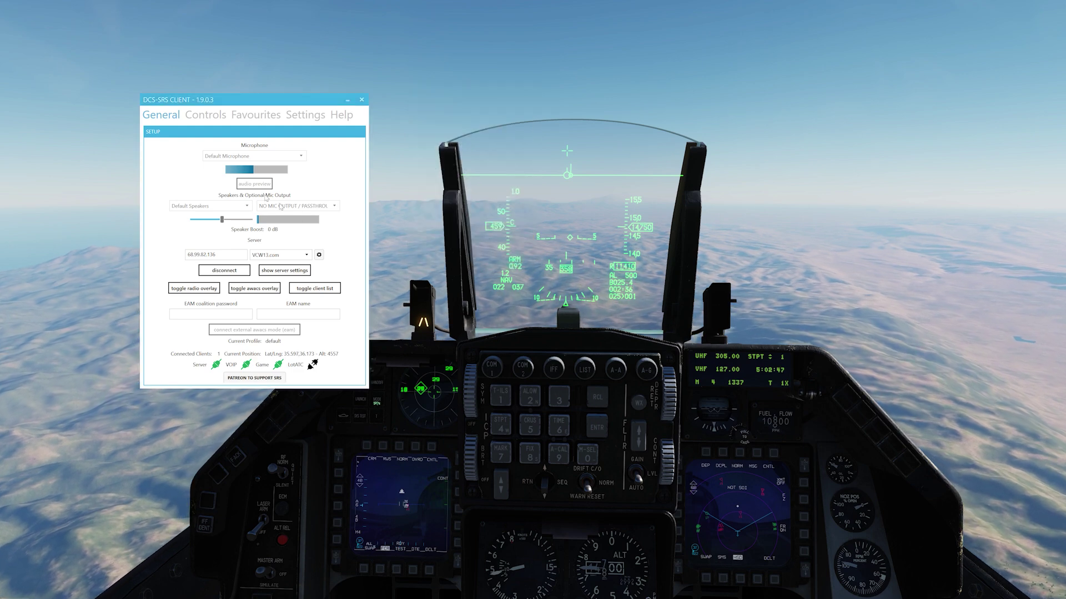
Show the radio overlay and place it in the sky to the right of the cockpit's HUD.
left_click(193, 288)
left_click_drag(154, 132, 853, 127)
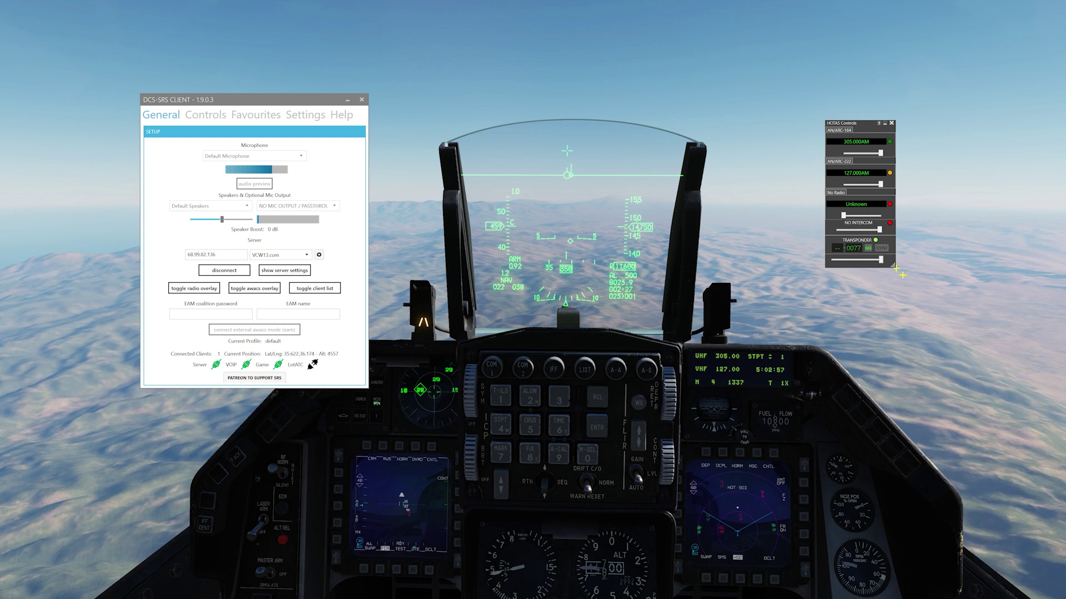
Enlarge the radio overlay slightly and return to the DCS cockpit.
left_click_drag(895, 267, 906, 293)
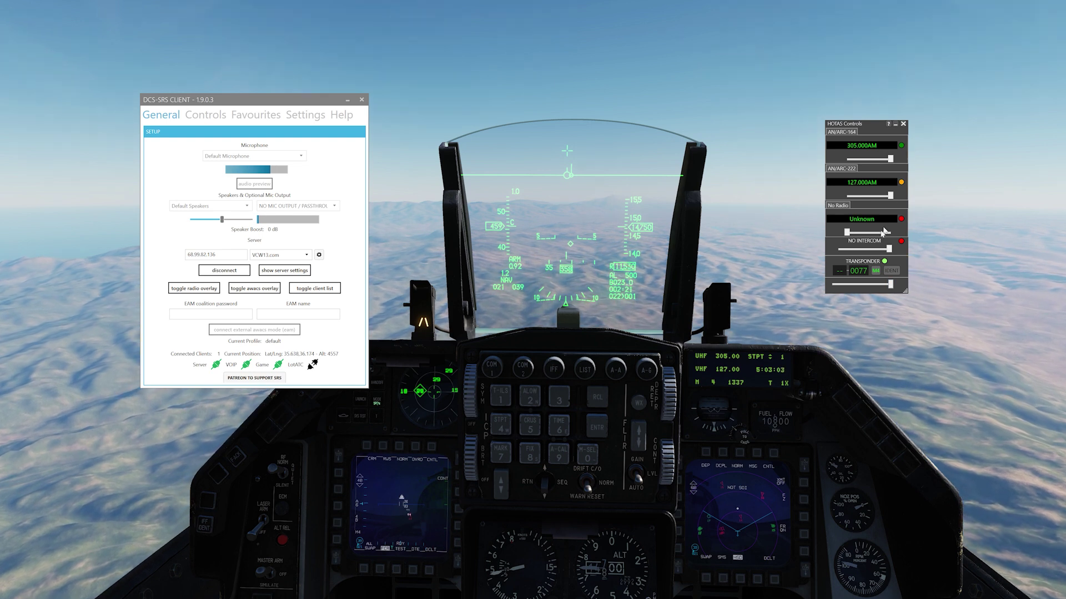
left_click(805, 336)
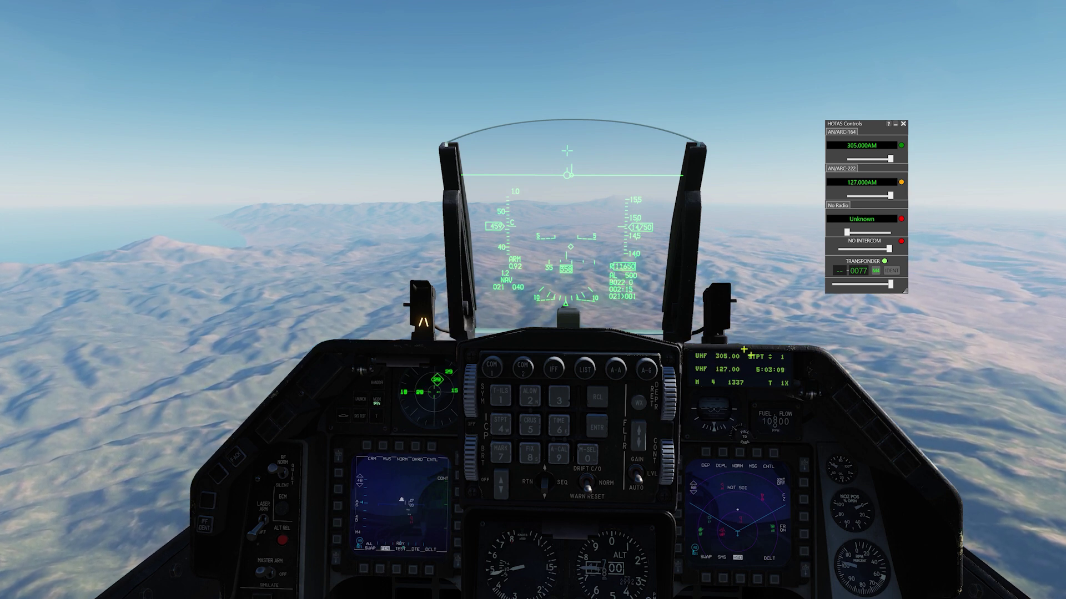
Switch the active radio back and forth between AN/ARC-164 and AN/ARC-222, and close the radio overlay.
key("backslash")
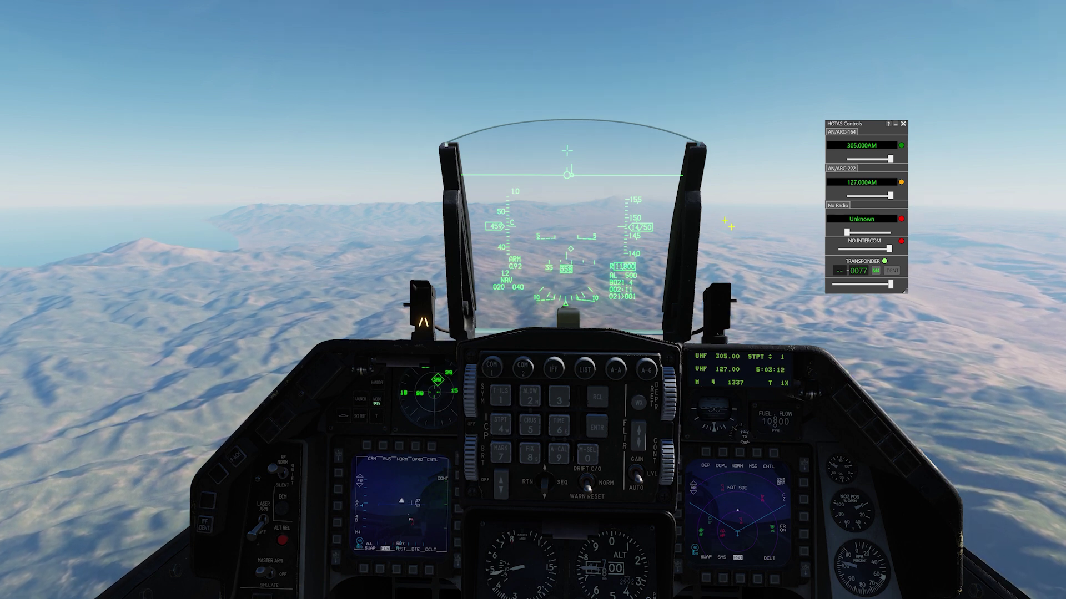
key("backslash")
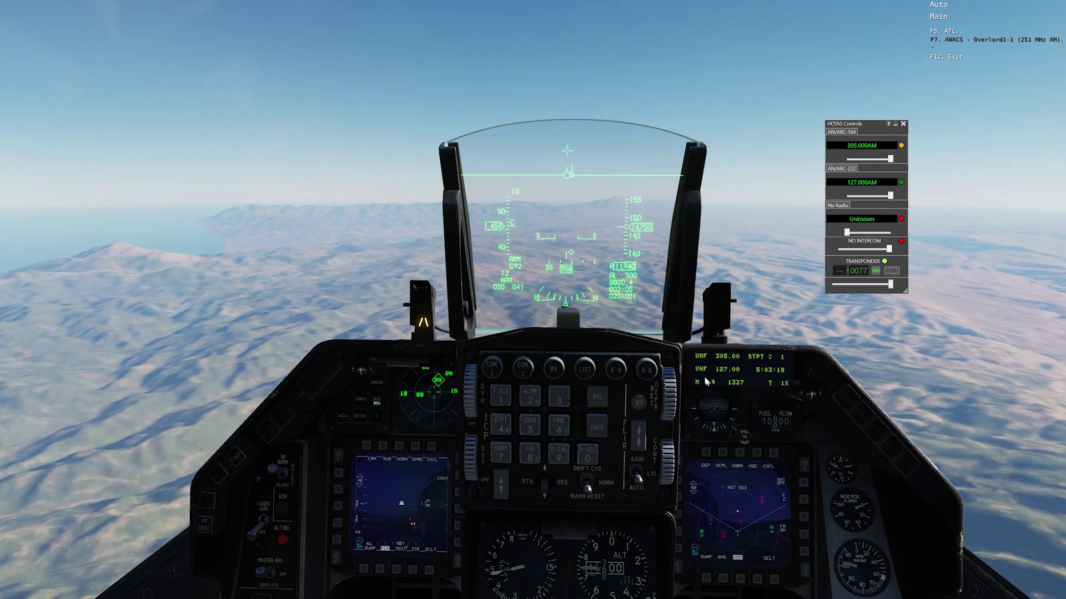
left_click(885, 170)
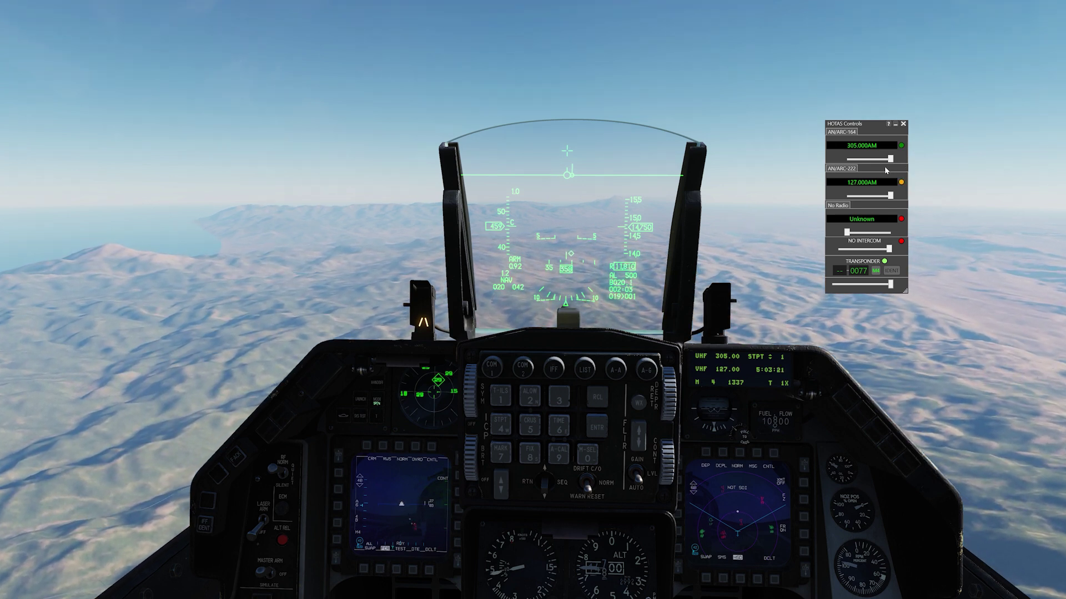
left_click(901, 145)
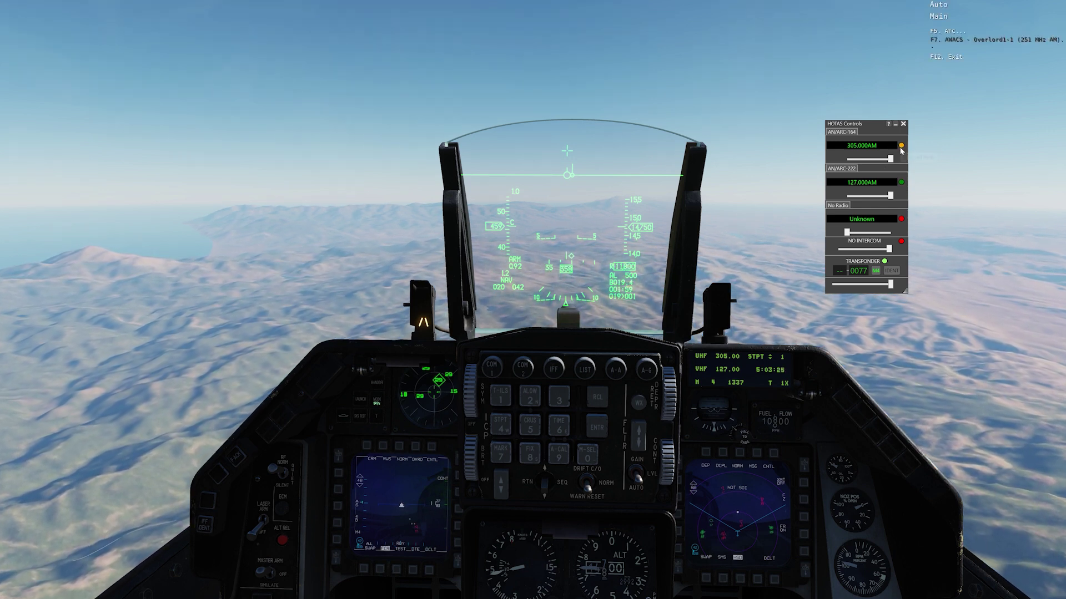
left_click(901, 182)
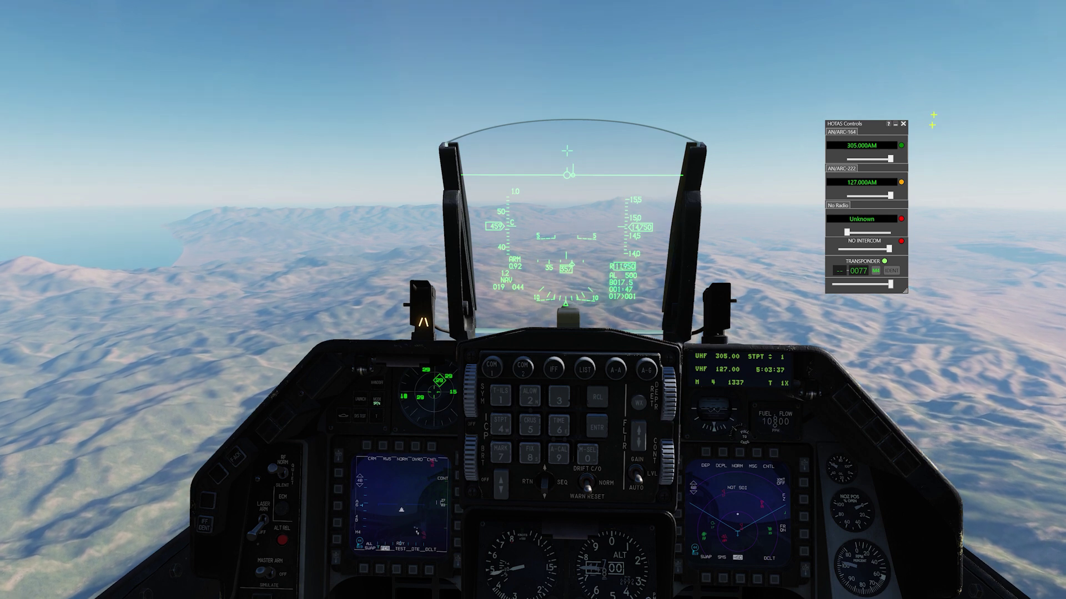
left_click(903, 124)
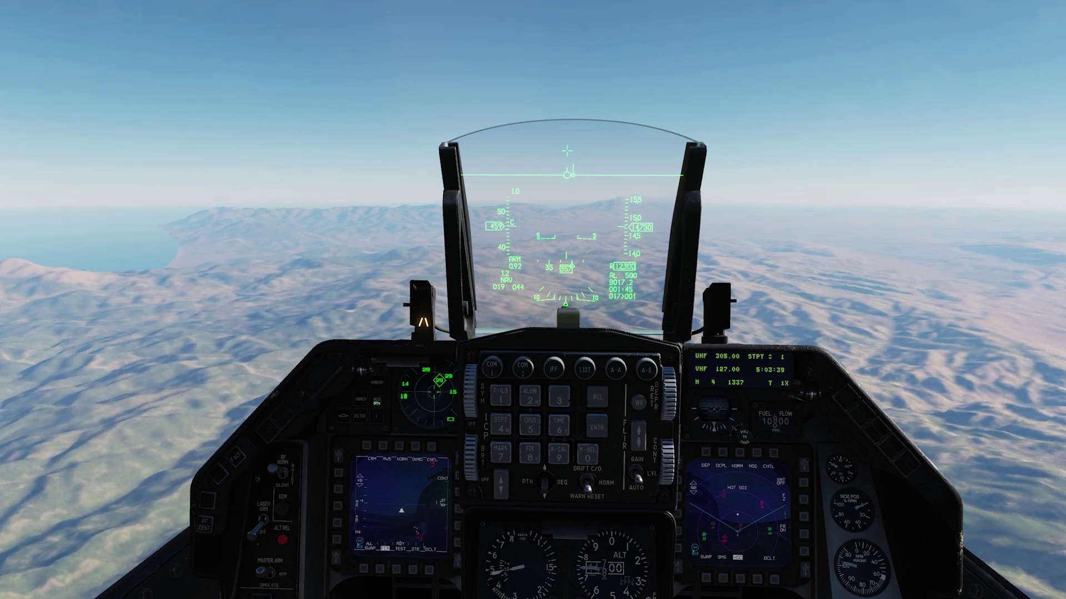
Switch to the SRS client, view the AWACS / GCI panel at a larger size, and close it.
key("alt+Tab")
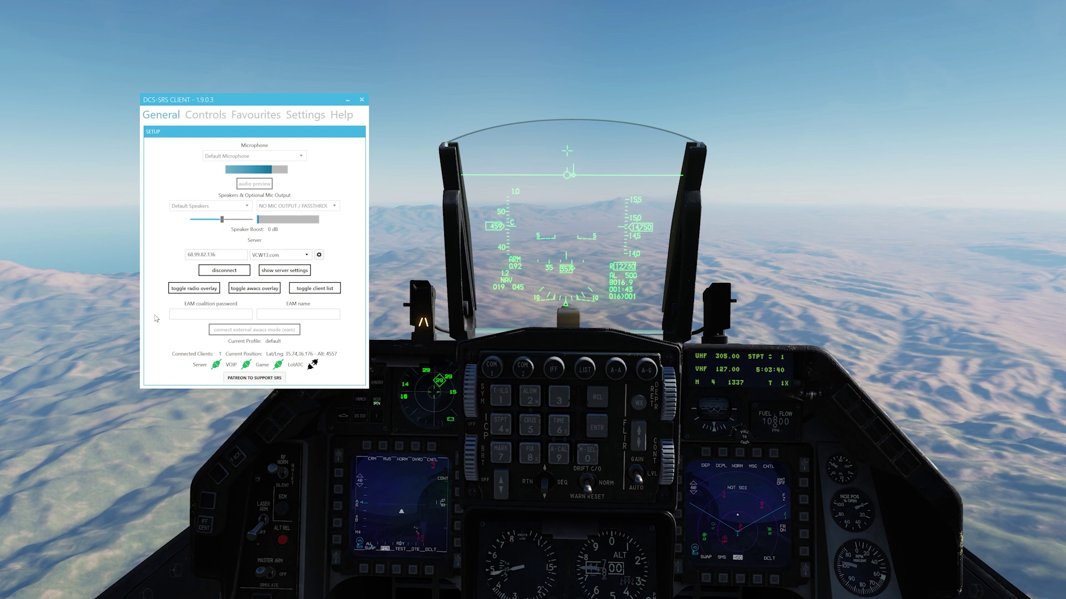
left_click(252, 290)
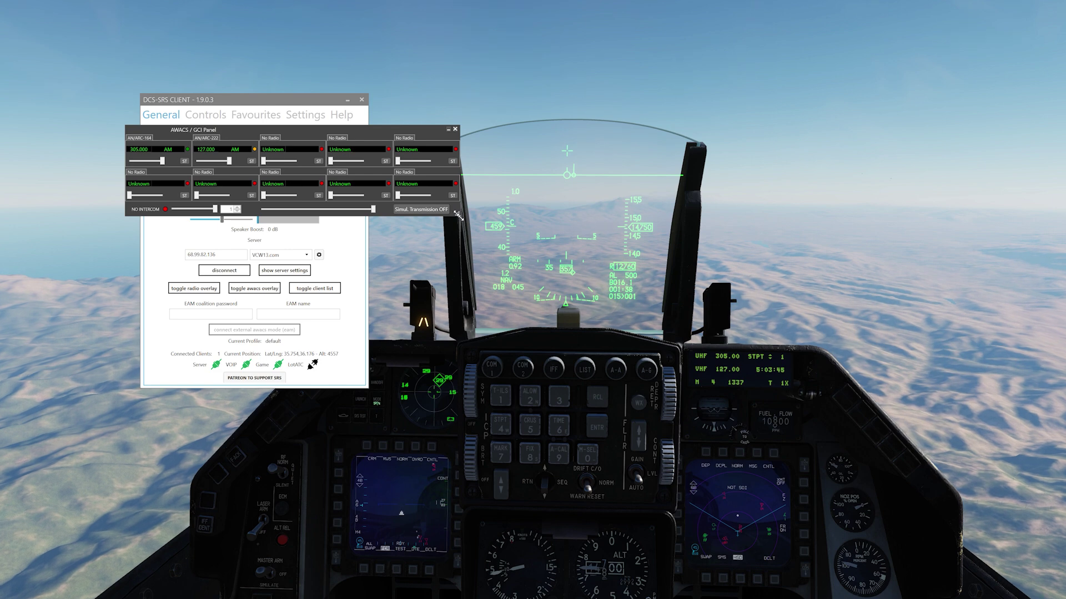
left_click_drag(458, 215, 511, 229)
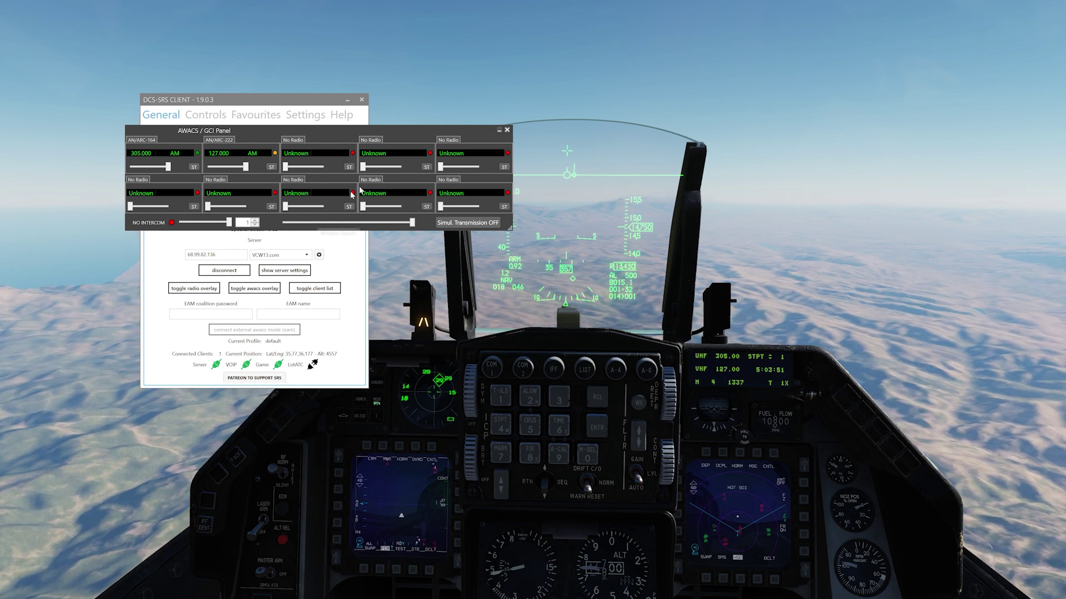
left_click(507, 132)
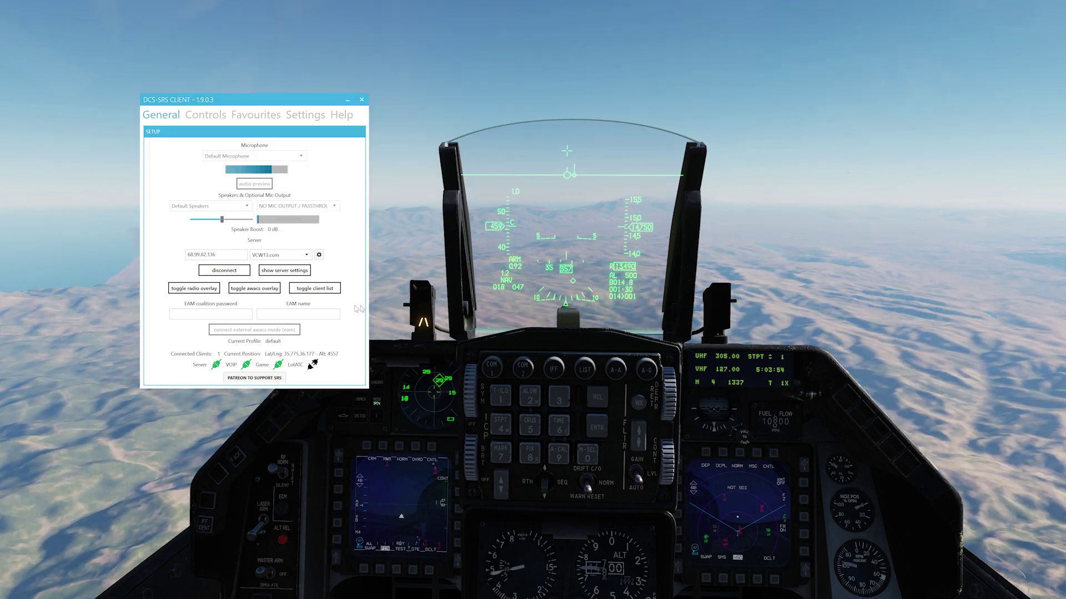
View the connected client list in a window moved over the cockpit's HUD, and return to the DCS cockpit.
left_click(334, 293)
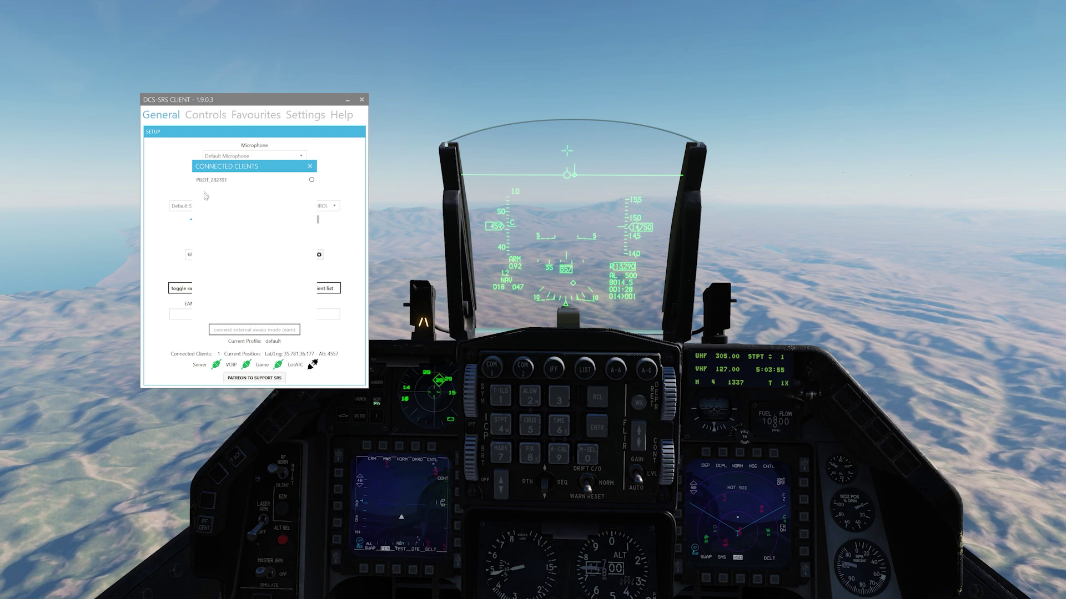
left_click_drag(264, 162, 525, 165)
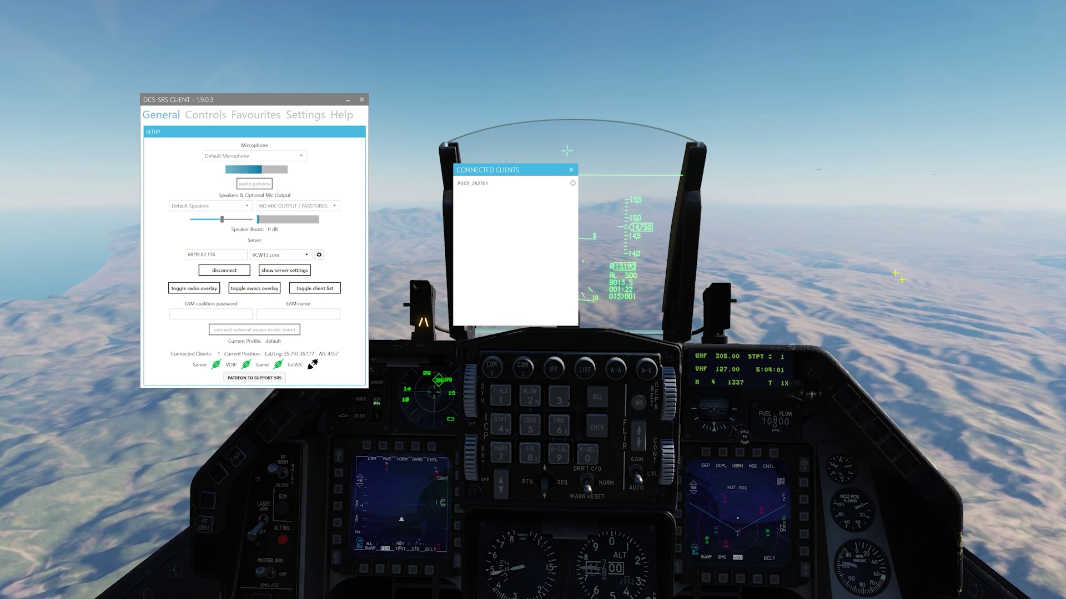
key("alt+Tab")
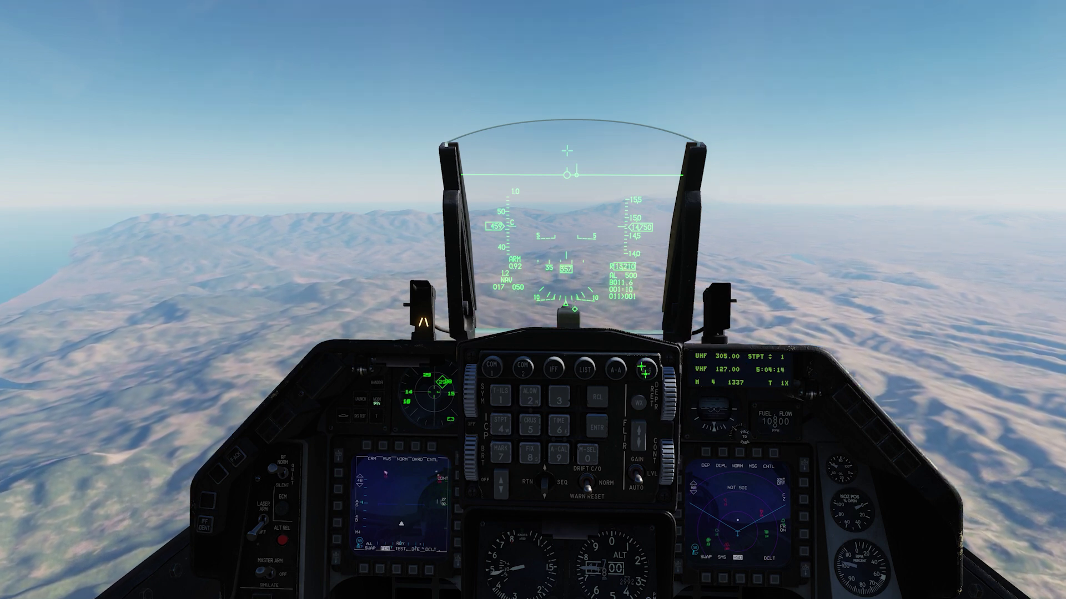
View the in-game communications menu with its ATC and AWACS entries twice, exiting it each time.
key("backslash")
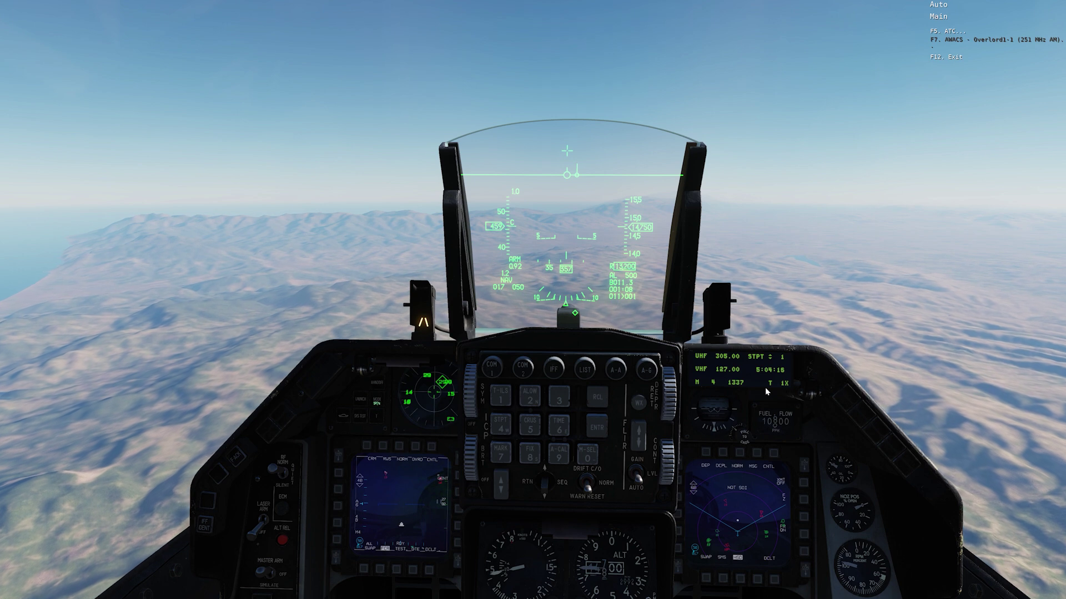
key("F12")
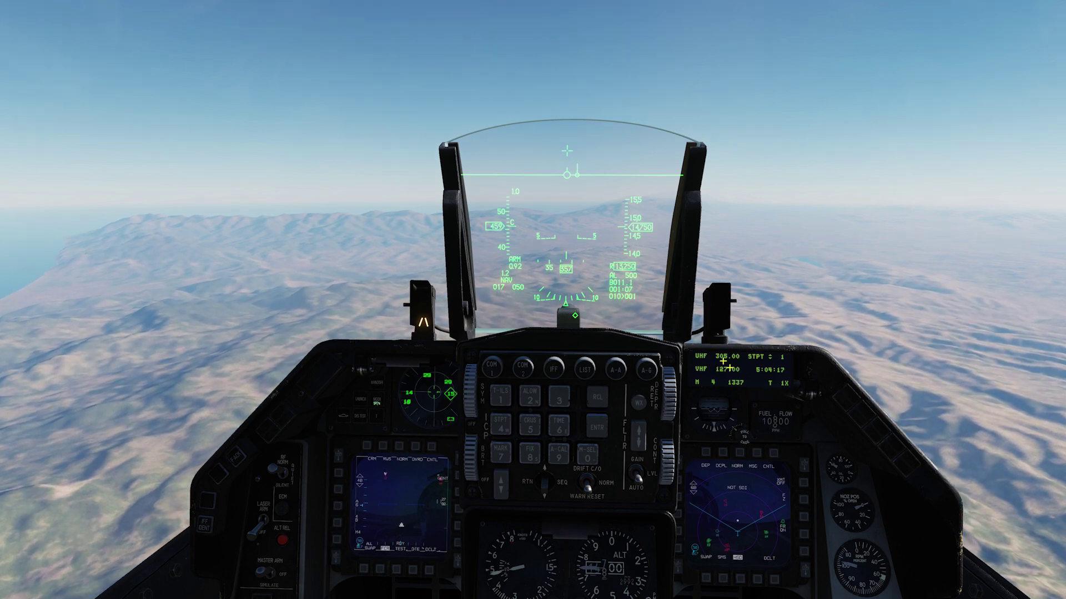
key("backslash")
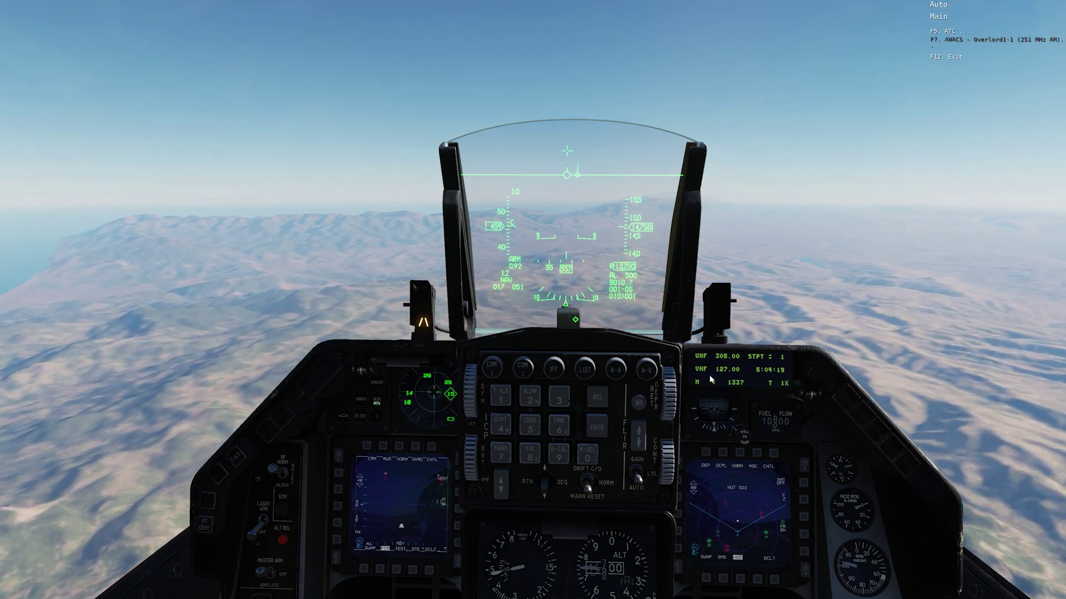
key("F12")
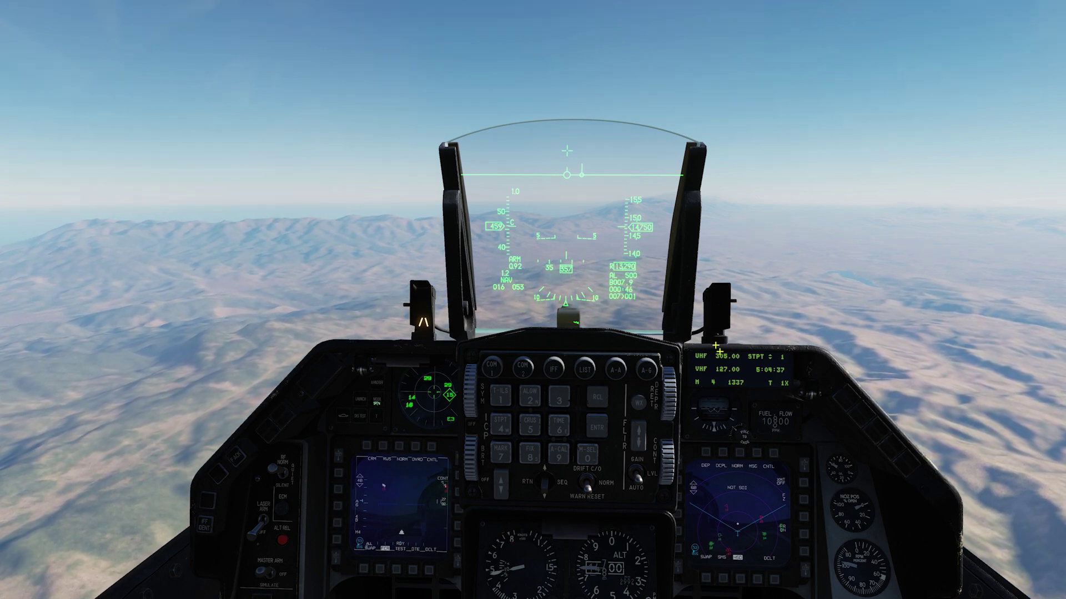
Tune the F-16's COM 1 UHF radio to 272.00 on the up-front controls.
left_click(491, 367)
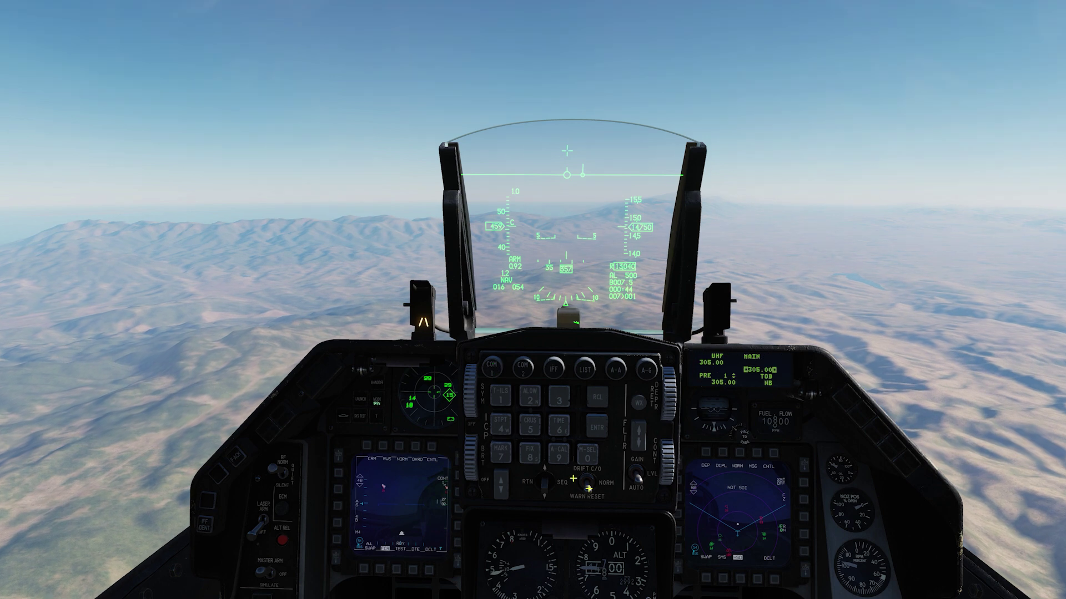
left_click(530, 396)
left_click(500, 453)
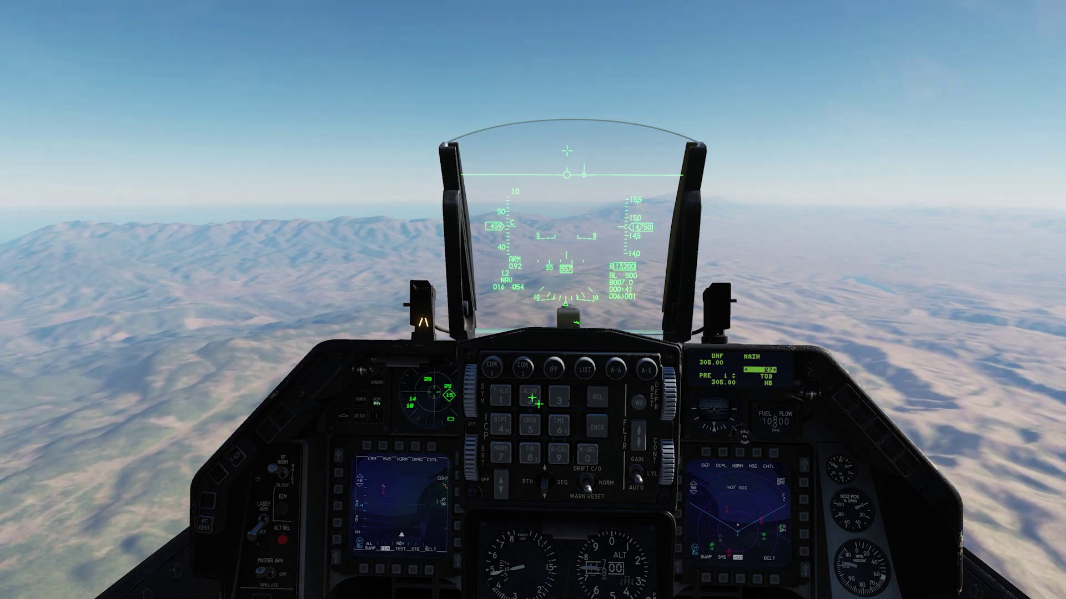
left_click(597, 427)
Show the in-game communications menu and tune the COM 2 VHF radio to 133.00.
key("backslash")
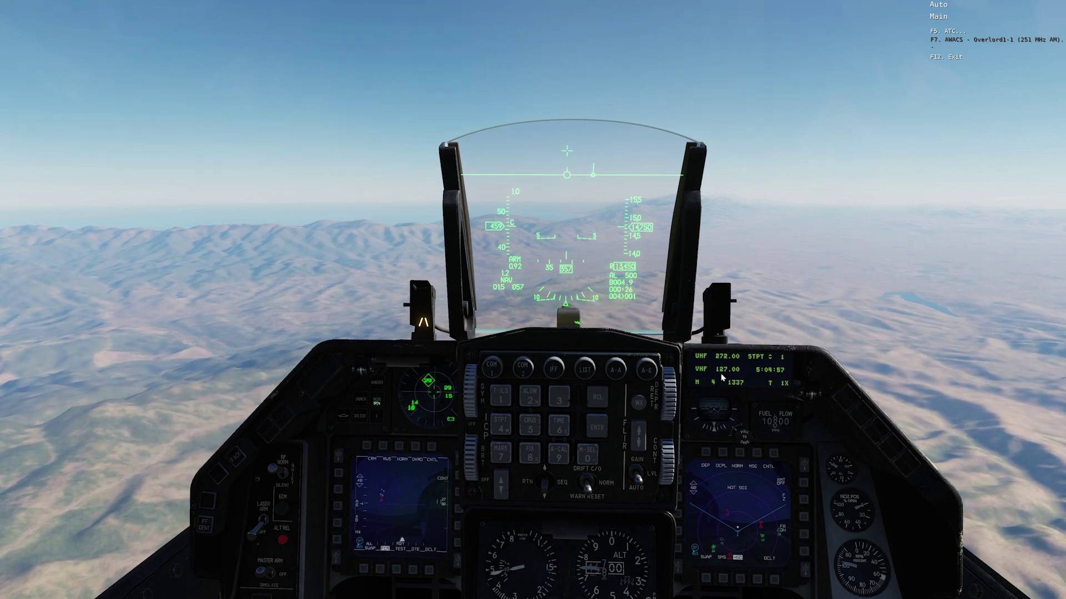
left_click(529, 374)
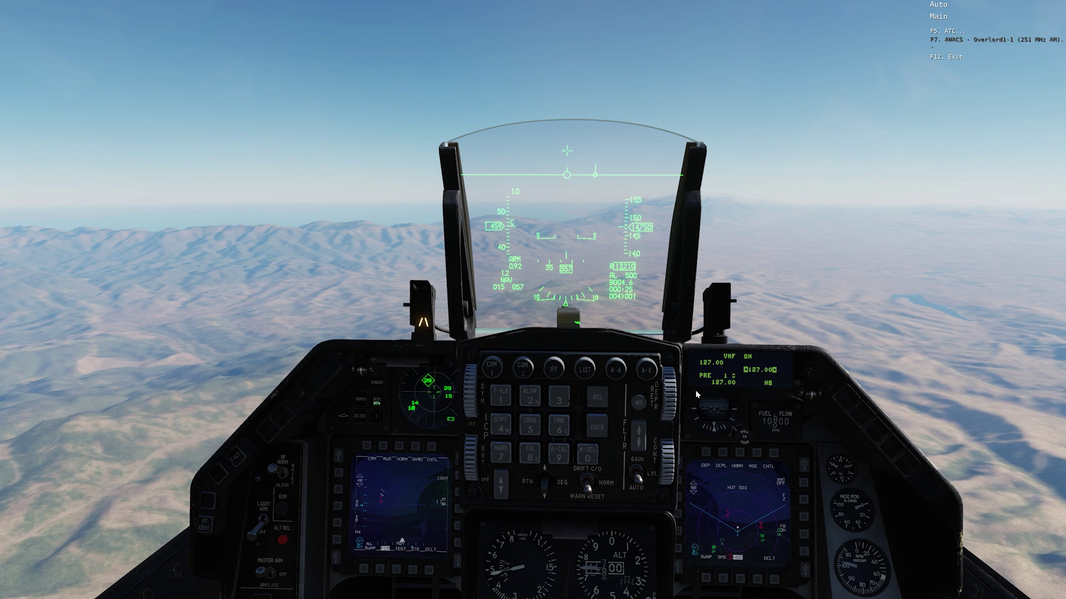
left_click(501, 397)
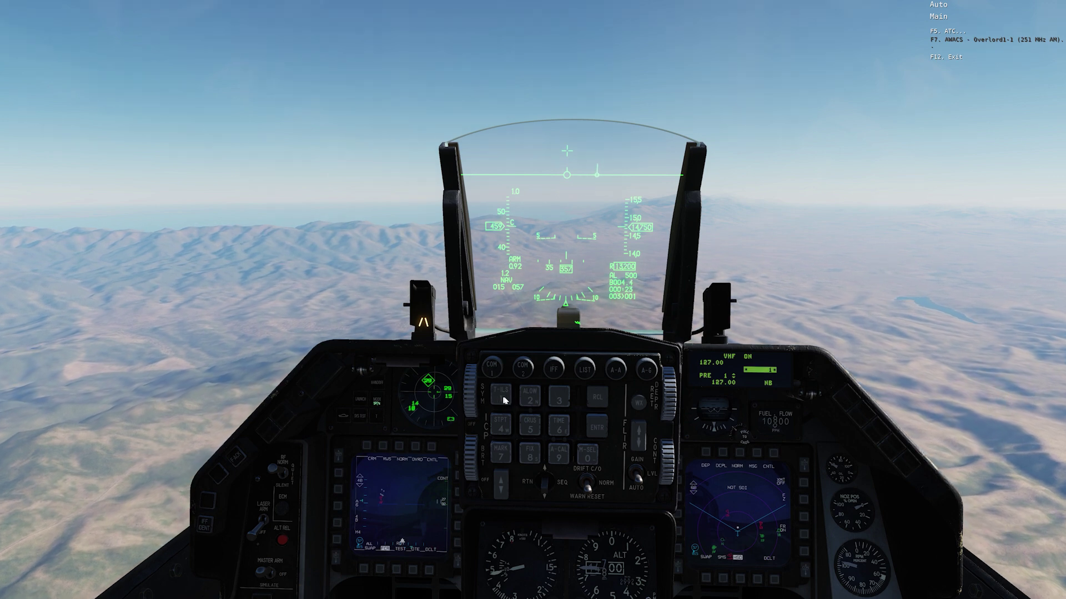
left_click(558, 399)
left_click(559, 399)
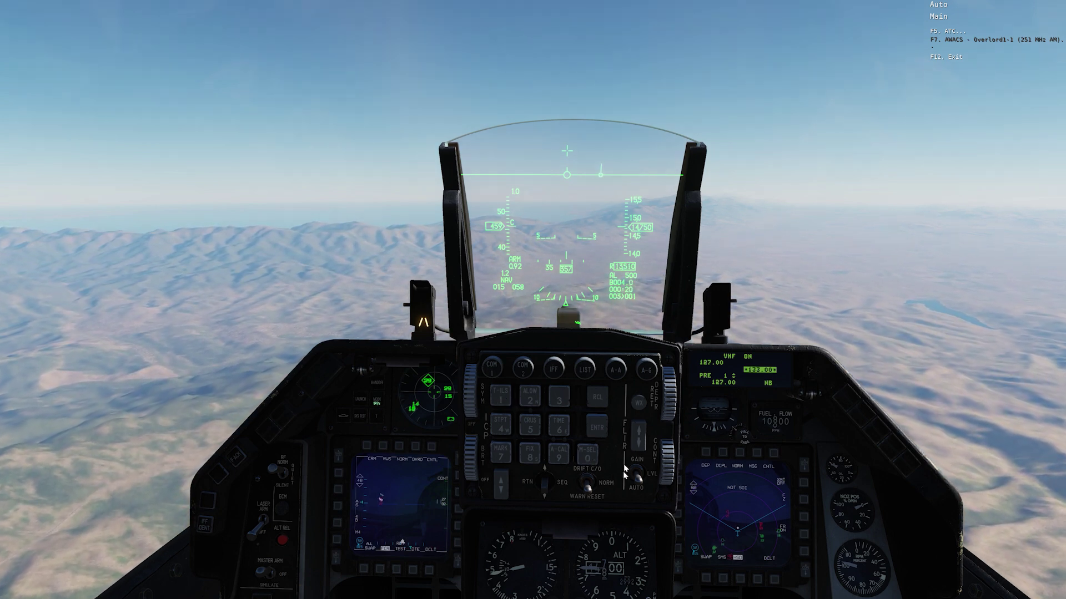
left_click(596, 429)
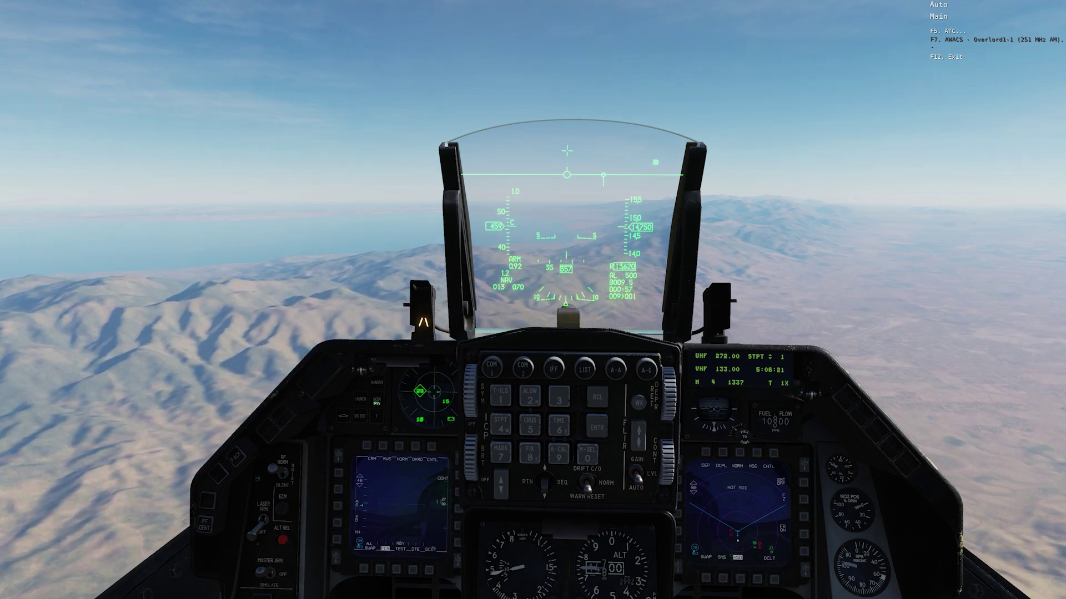
Switch back to the SRS client with the connected client list closed, and move its window higher above the cockpit instruments.
key("alt+Tab")
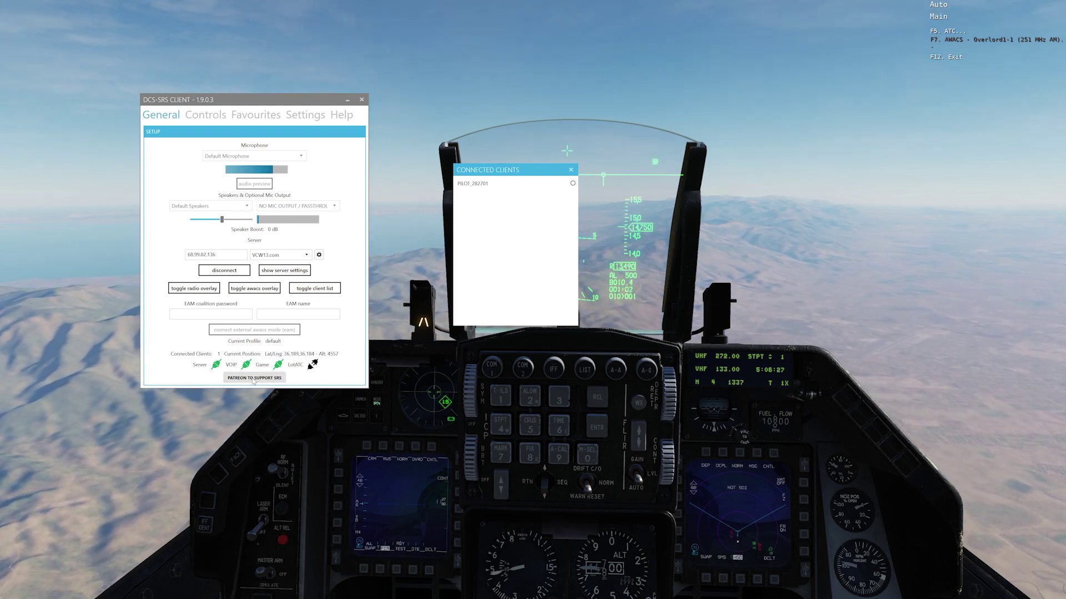
key("alt+Tab")
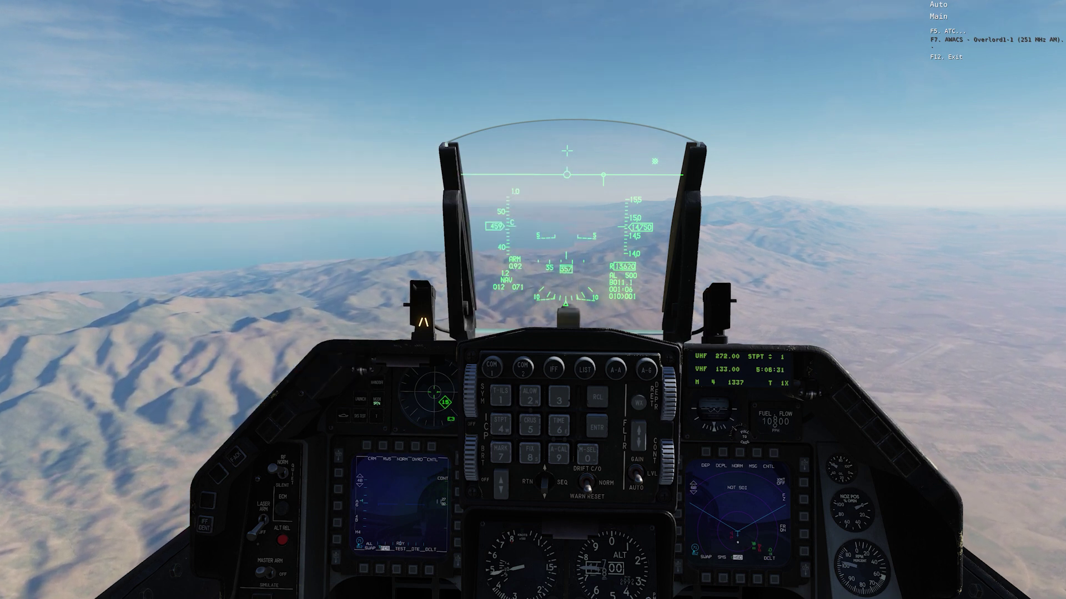
key("alt+Tab")
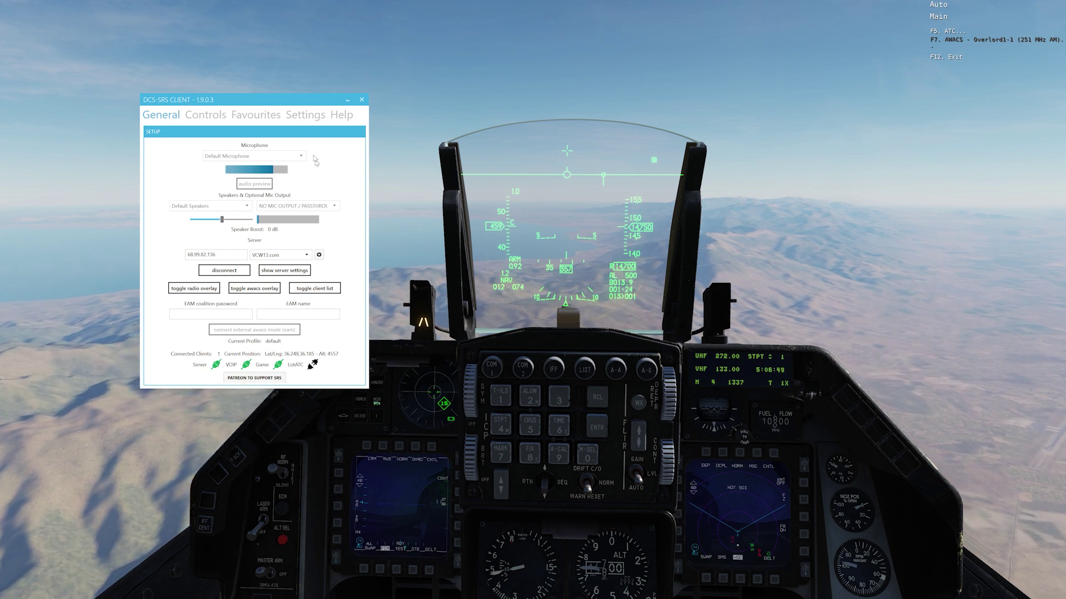
left_click_drag(305, 101, 284, 54)
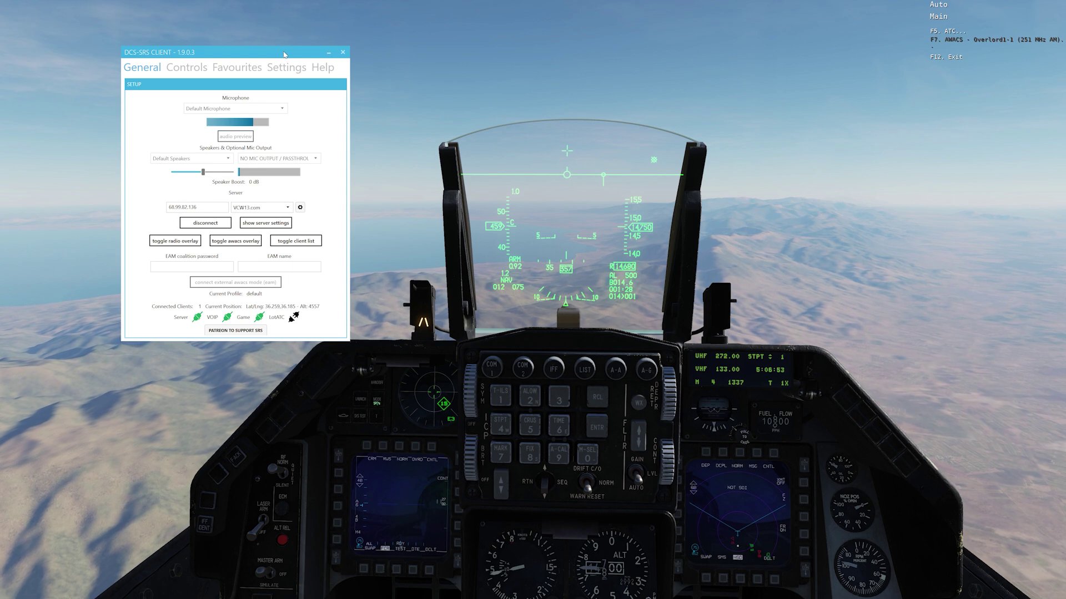